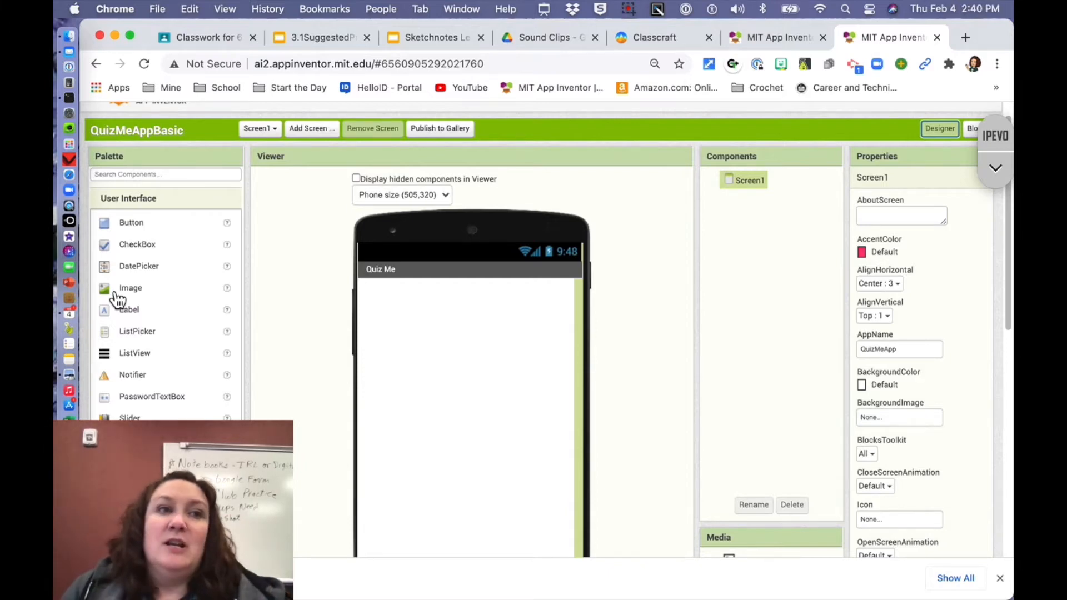
Add an Image component to the Quiz Me screen and place a Label directly below it.
left_click_drag(122, 298, 458, 305)
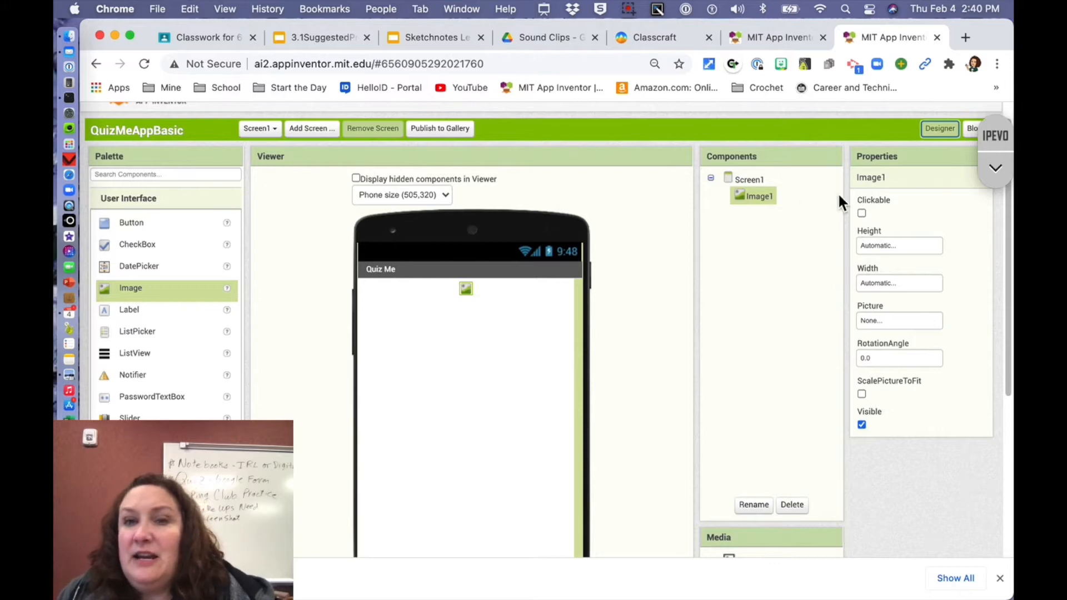
left_click(757, 177)
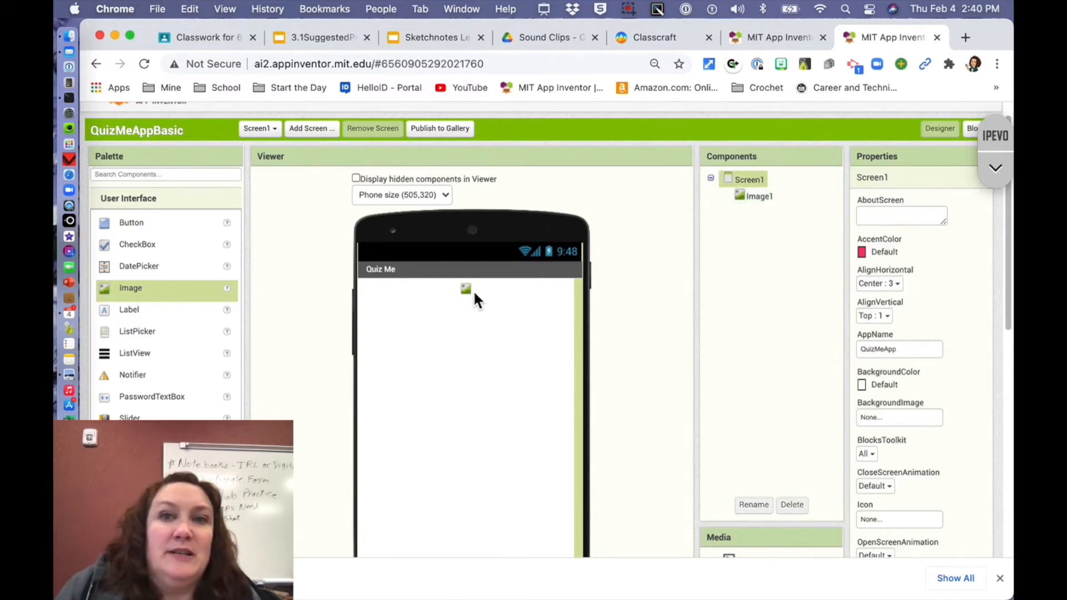
scroll(780, 405, "down", 5)
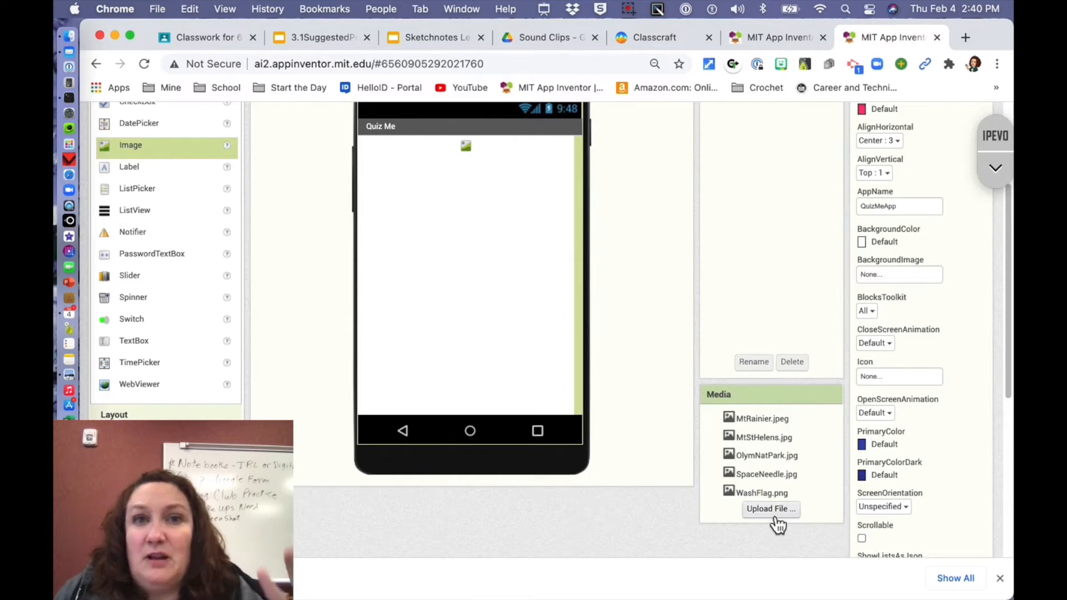
scroll(780, 507, "up", 1)
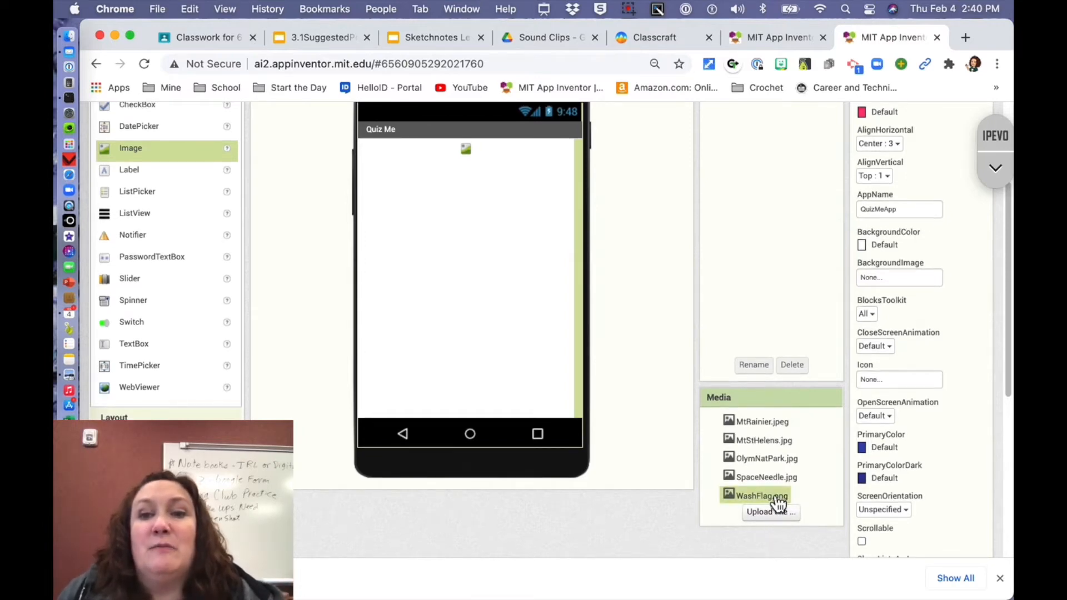
scroll(778, 517, "up", 5)
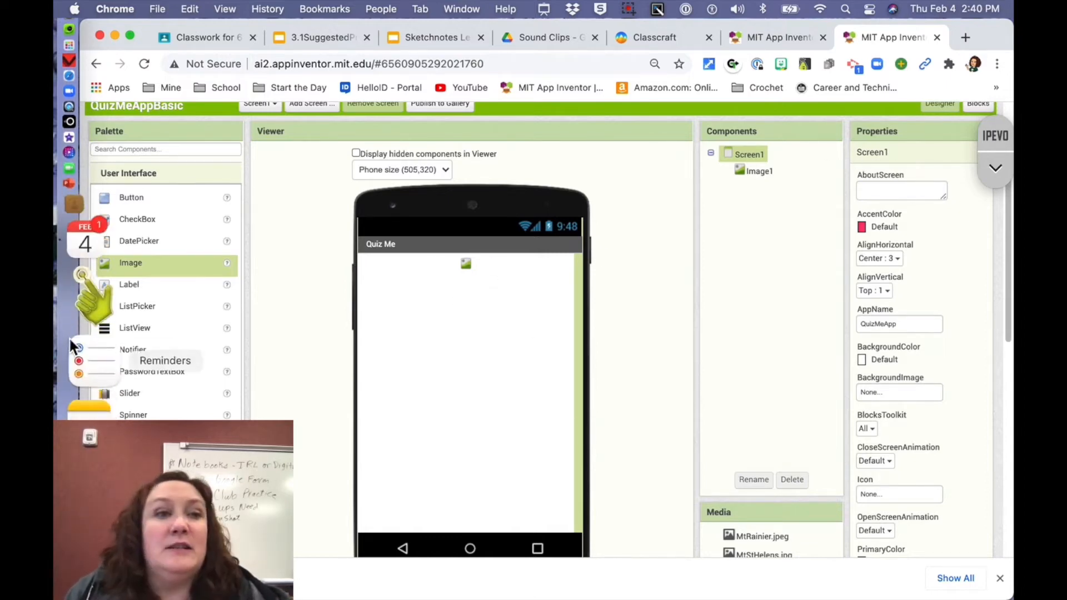
left_click_drag(139, 289, 466, 285)
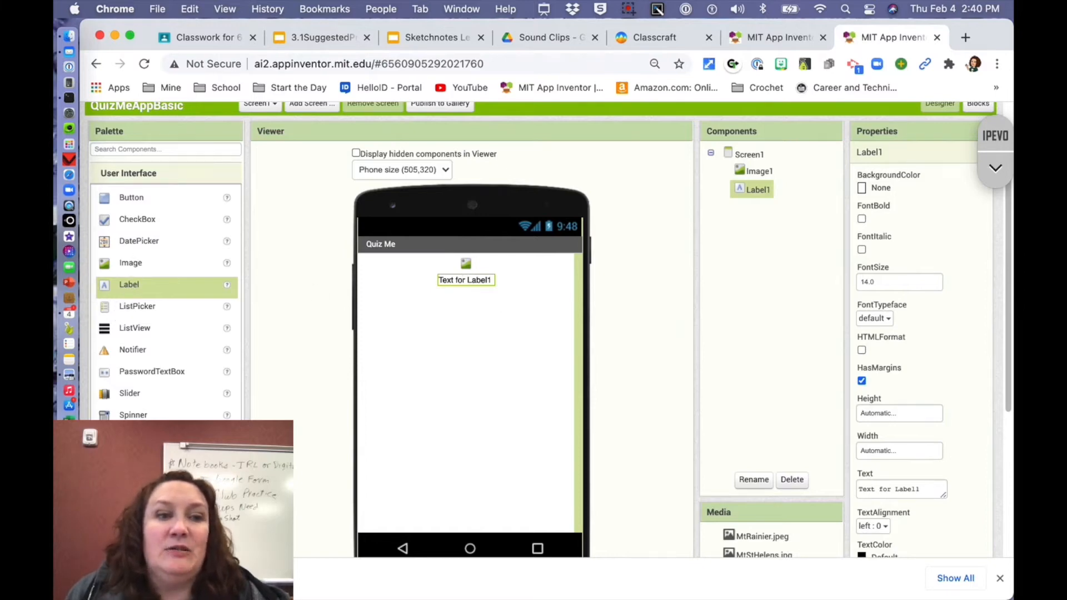
Add a HorizontalArrangement below the label and place a Label and a TextBox side by side inside it.
left_click(150, 533)
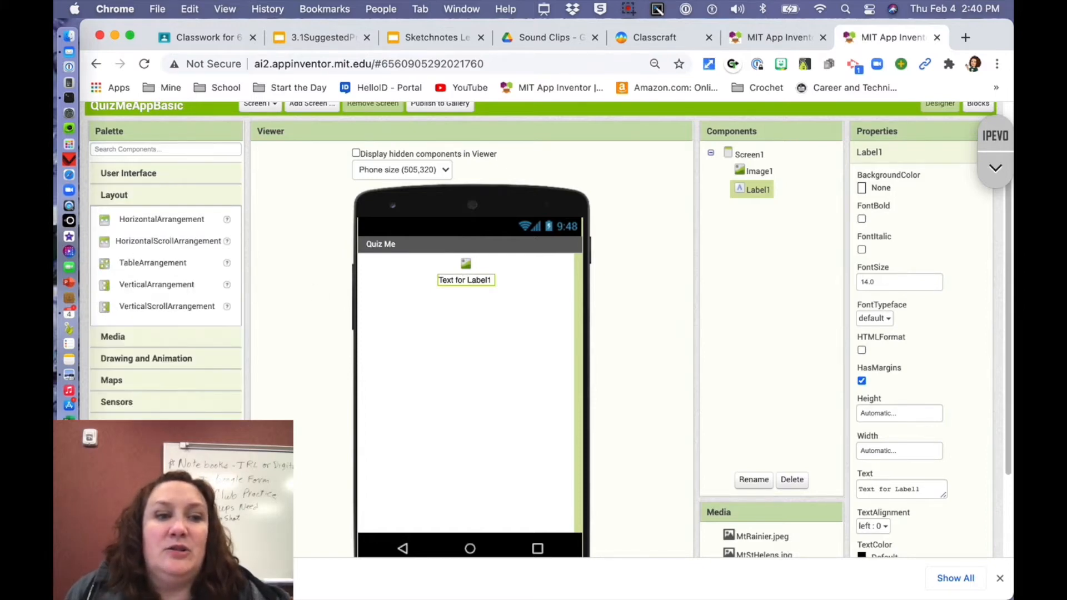
left_click_drag(153, 225, 469, 304)
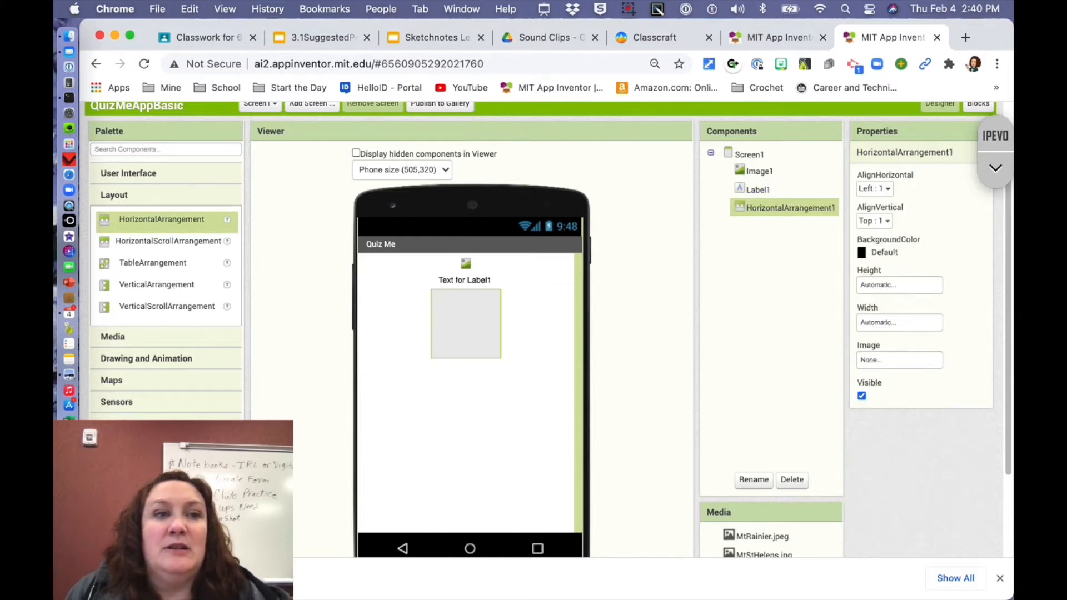
left_click(140, 175)
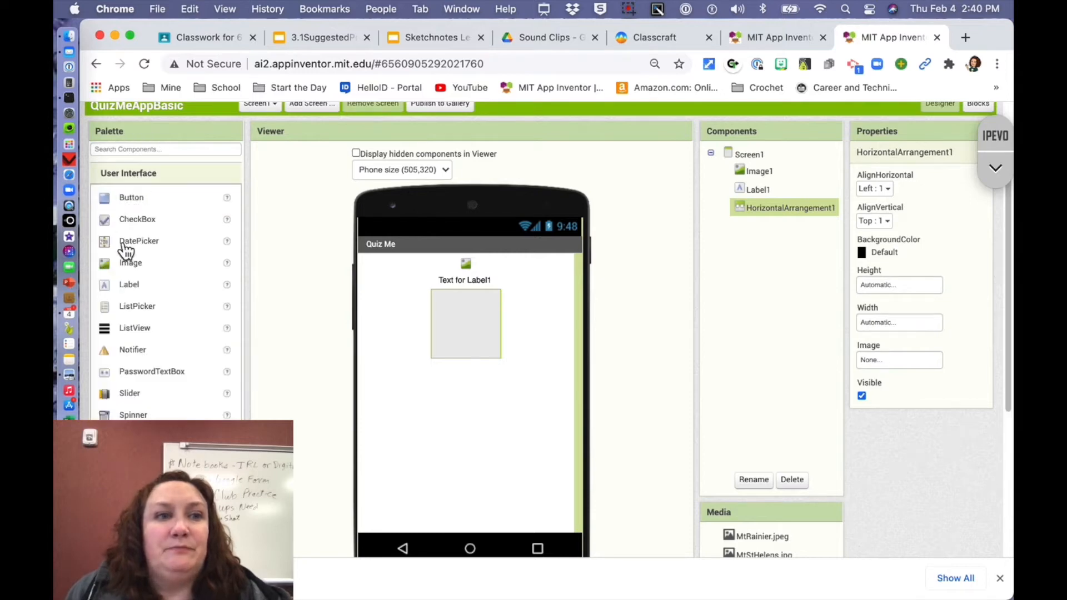
left_click_drag(114, 290, 440, 330)
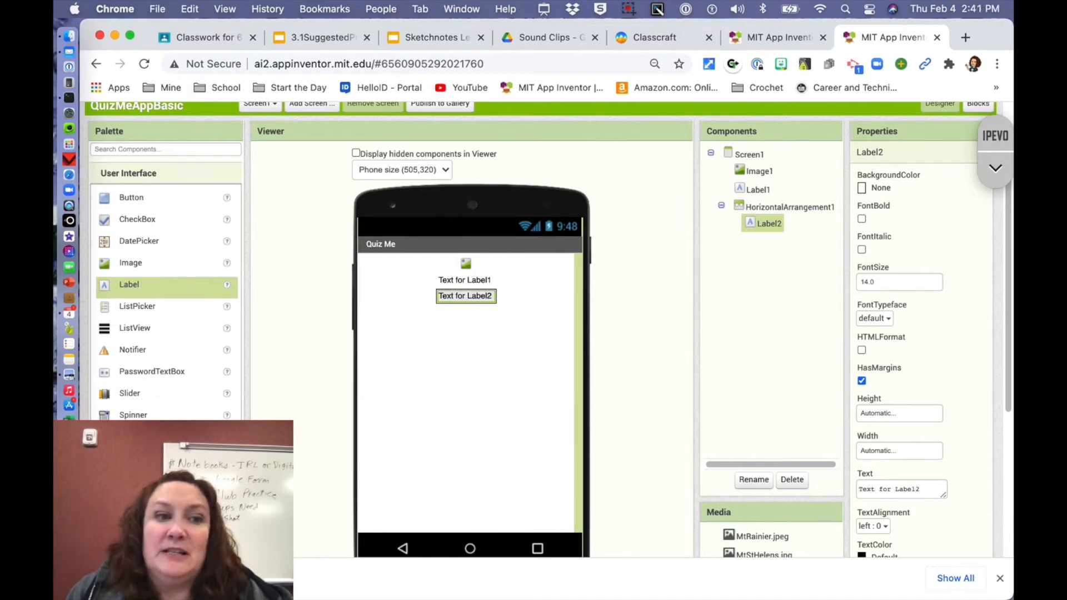
left_click_drag(129, 459, 483, 302)
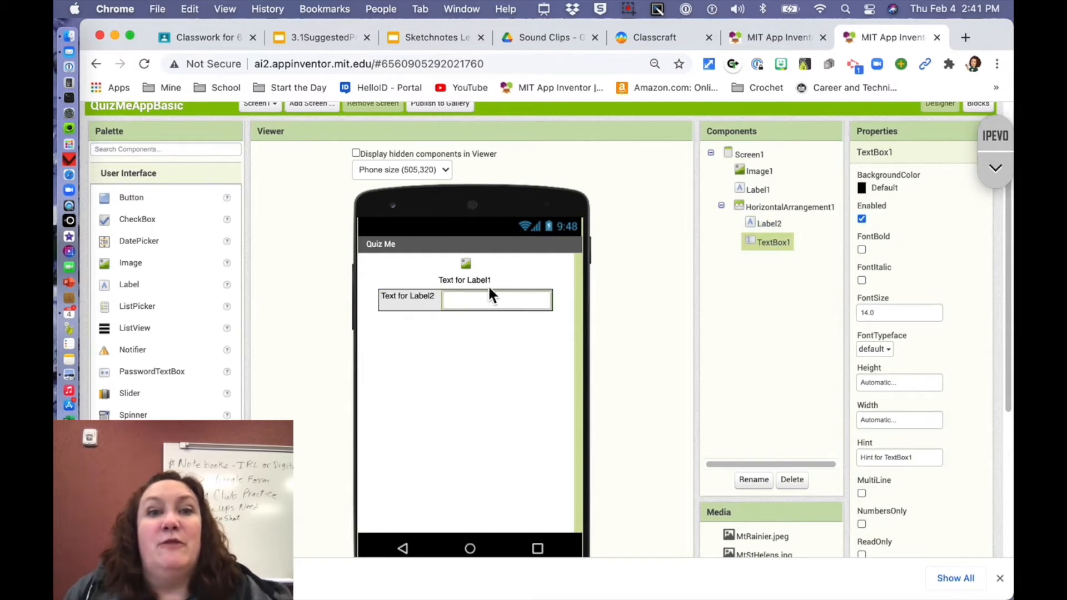
Rename the label below the image as QuestionLabel.
left_click(764, 172)
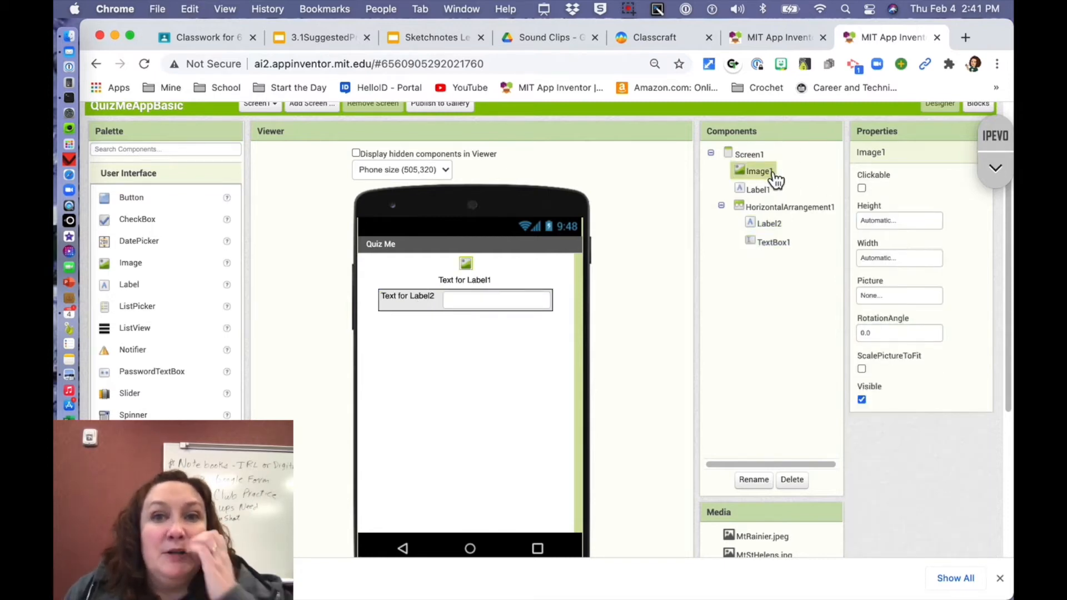
left_click(757, 189)
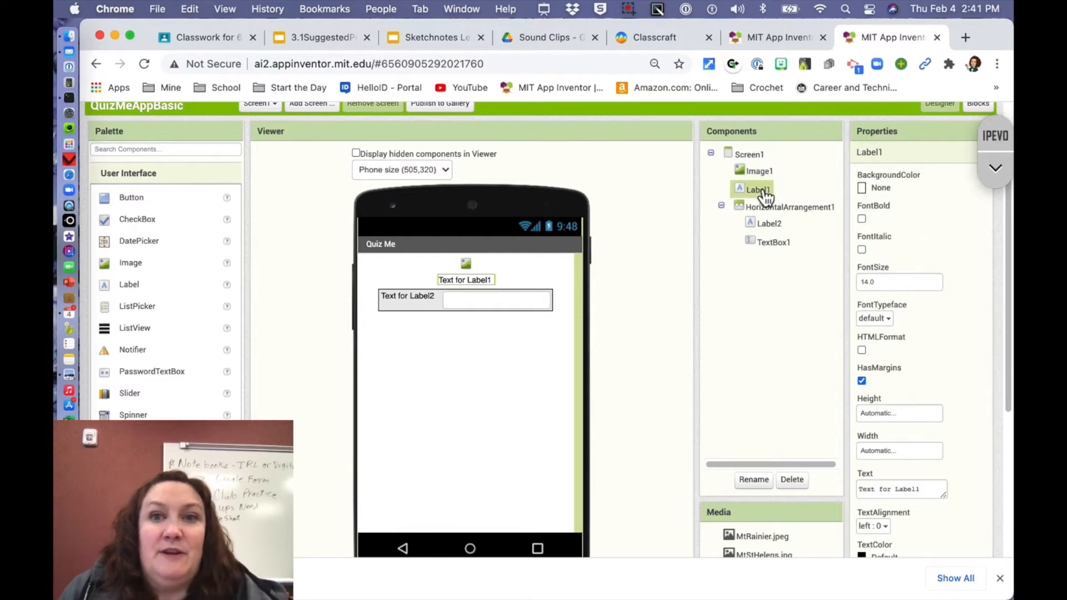
left_click(757, 479)
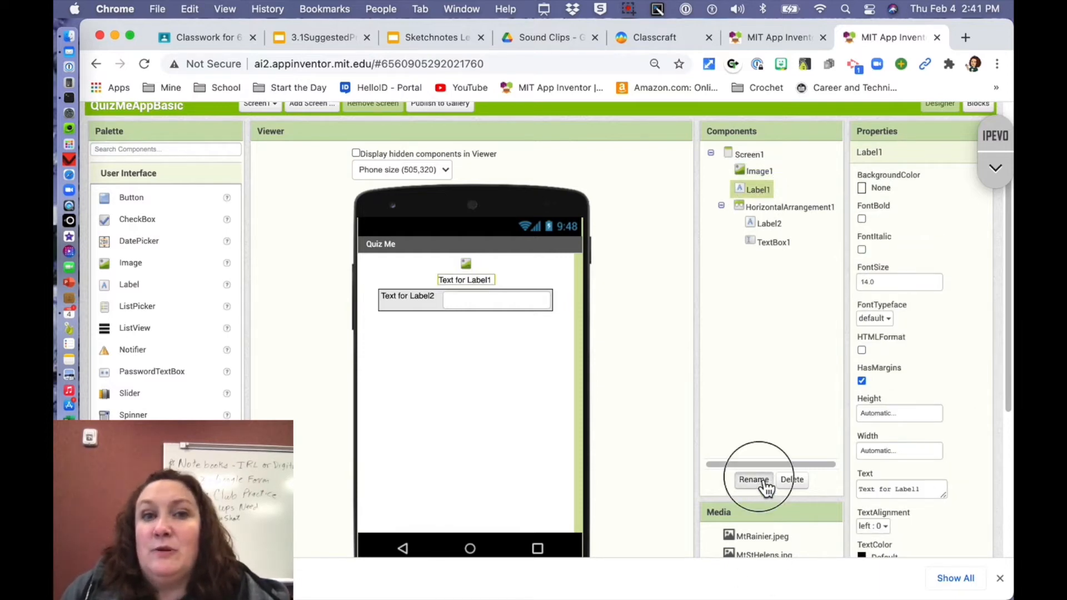
type("QuestionLabel")
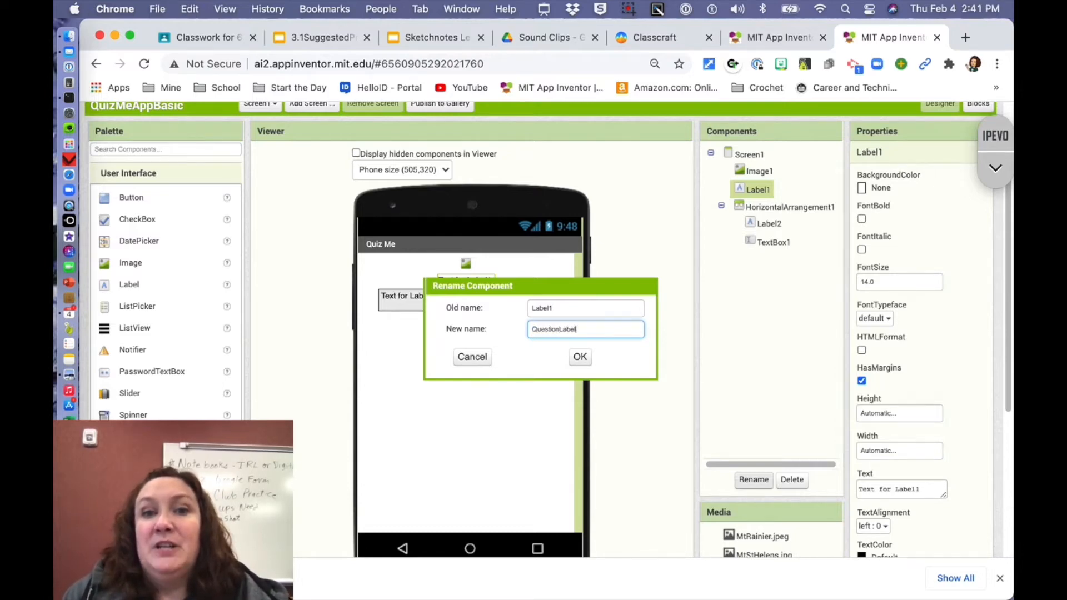
left_click(583, 359)
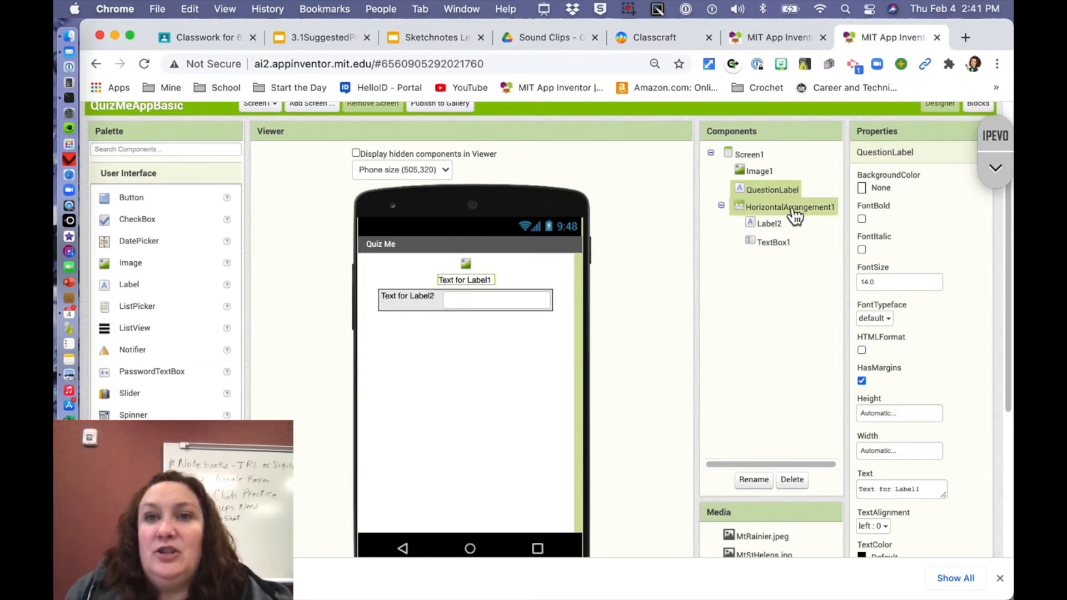
Set QuestionLabel's font size to 20 and clear its default text.
left_click_drag(892, 284, 826, 286)
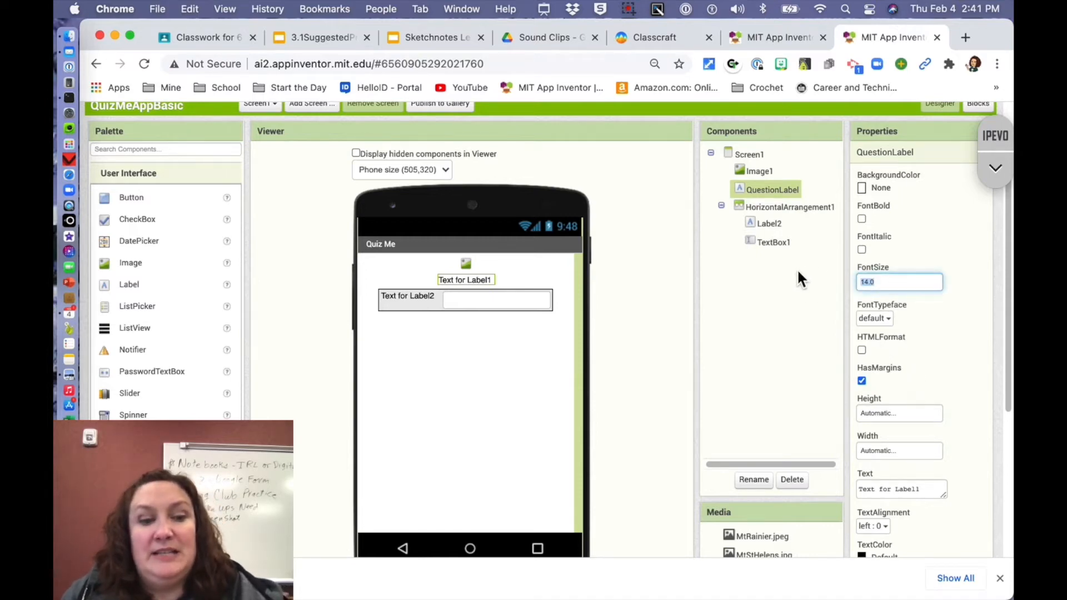
type("20")
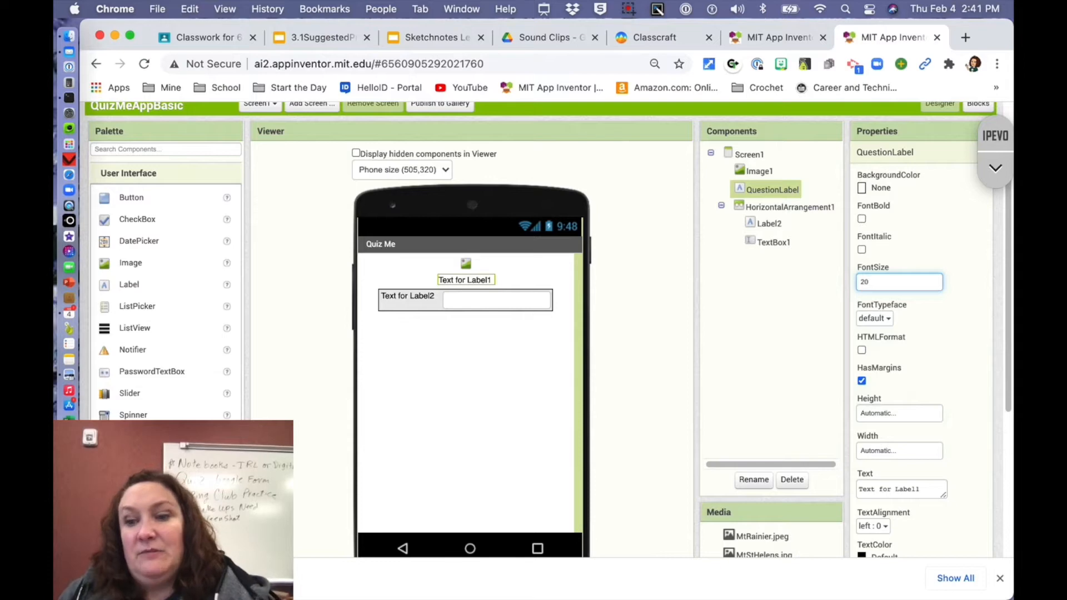
key("Return")
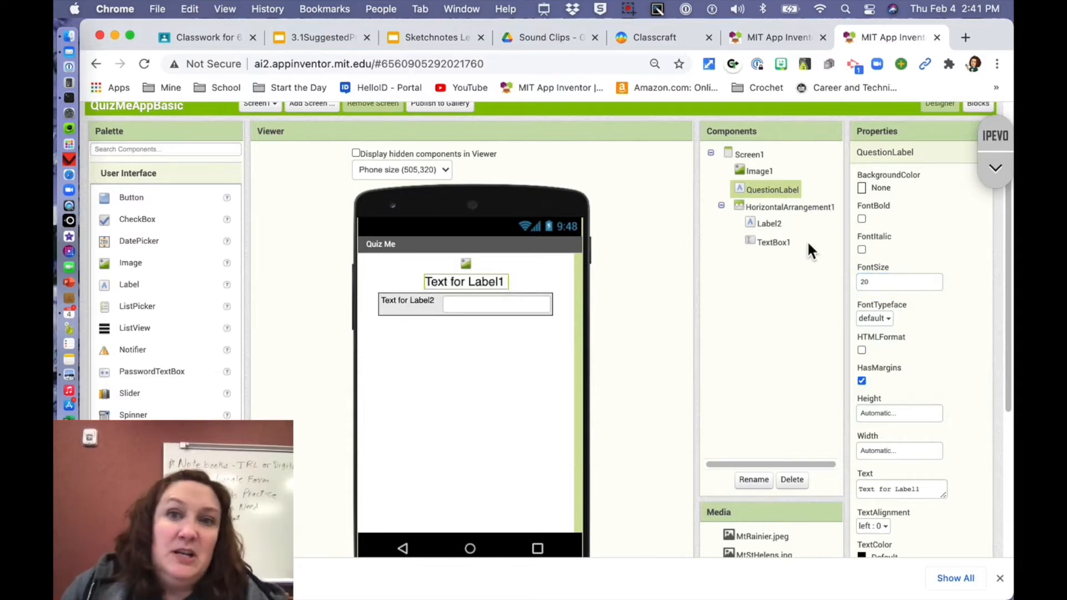
scroll(908, 402, "down", 3)
left_click_drag(928, 411, 816, 412)
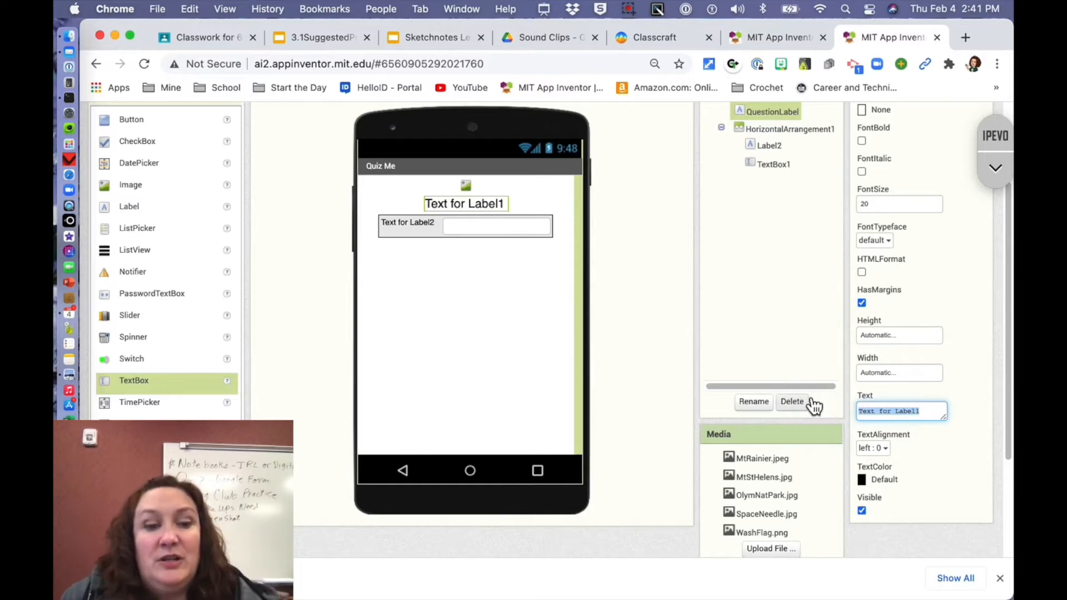
key("BackSpace")
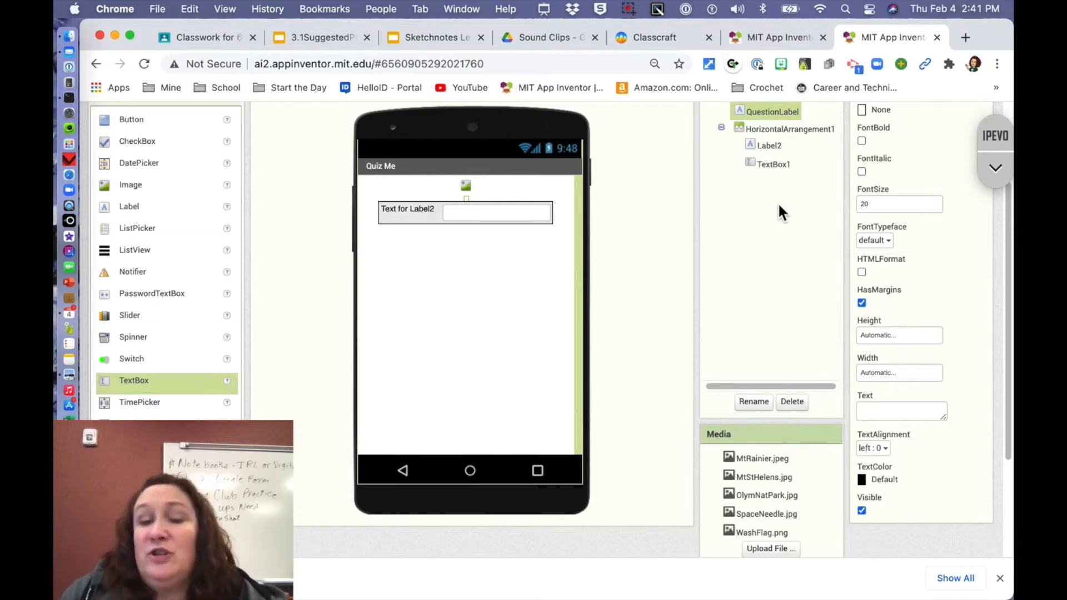
Rename the label inside the horizontal arrangement as TextBoxLabel.
left_click(773, 146)
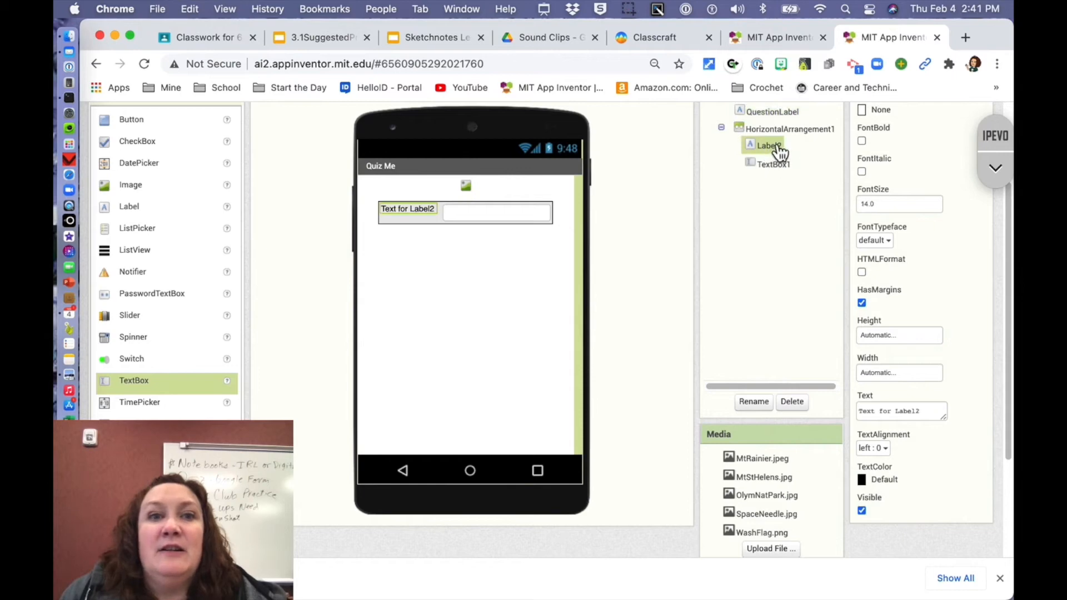
left_click(765, 408)
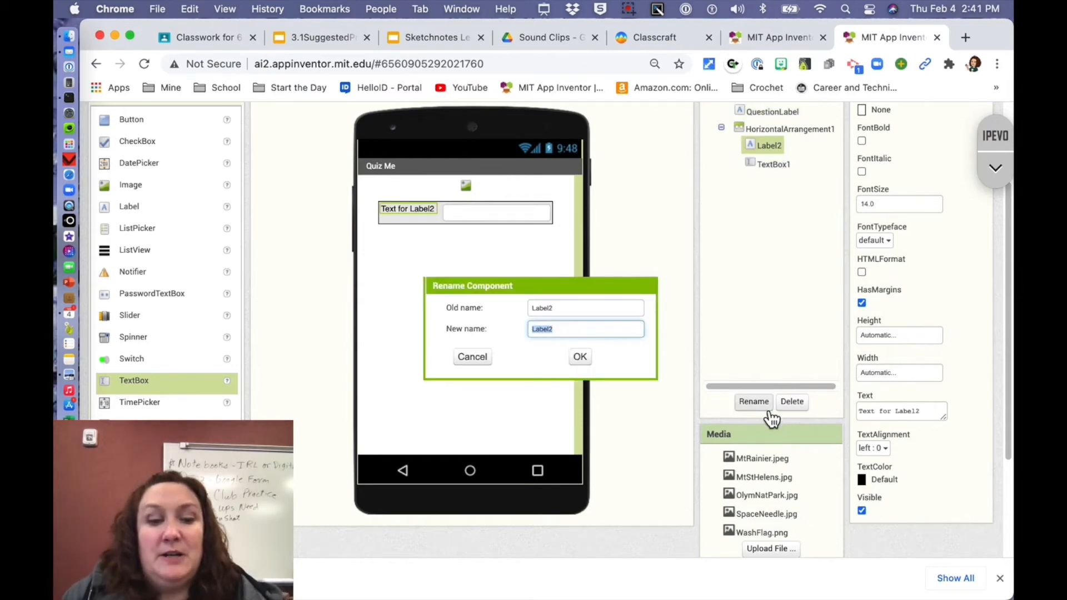
type("TextB")
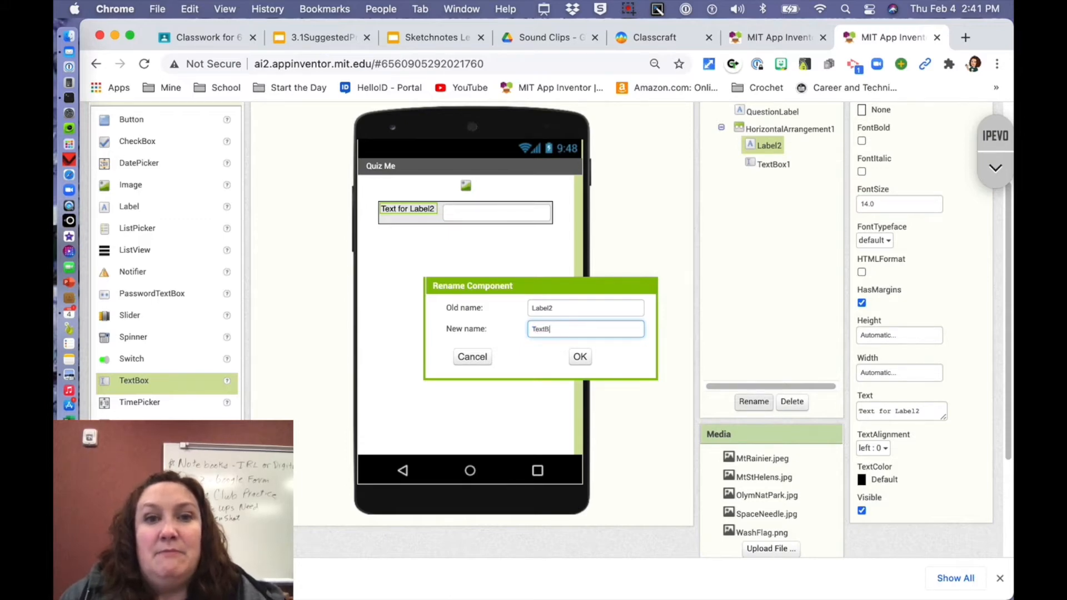
type("oxLabel")
left_click(583, 361)
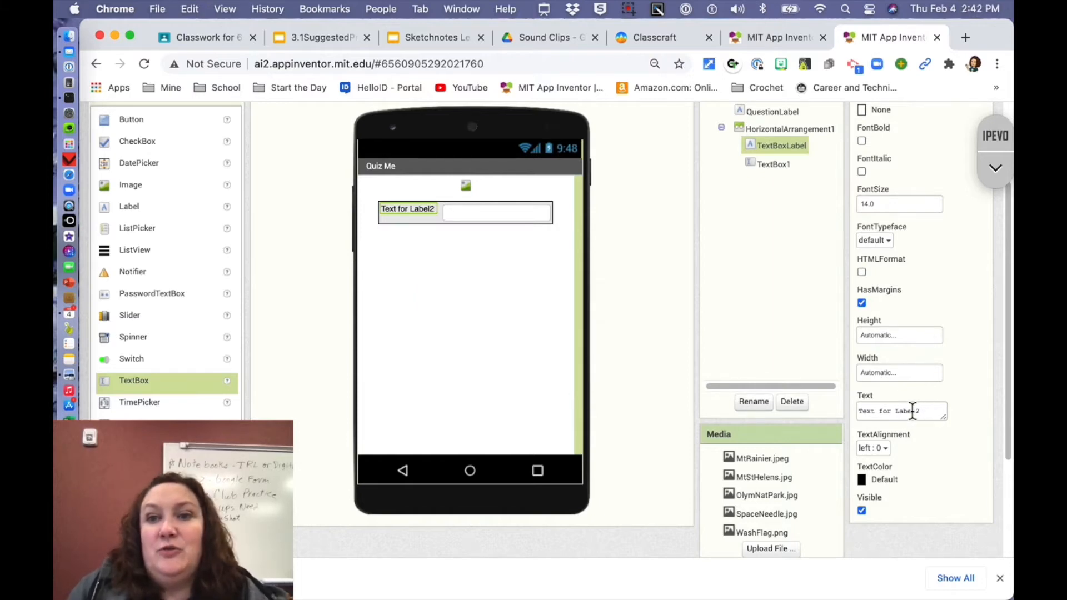
Set TextBoxLabel's text to "Type Your Answer".
left_click_drag(931, 412, 828, 407)
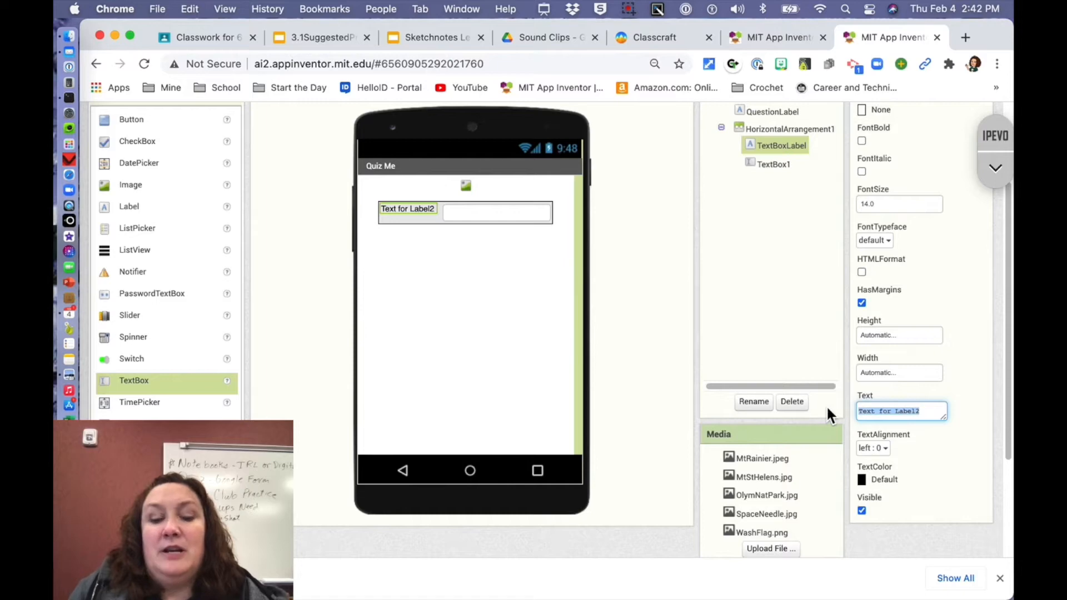
type("Type")
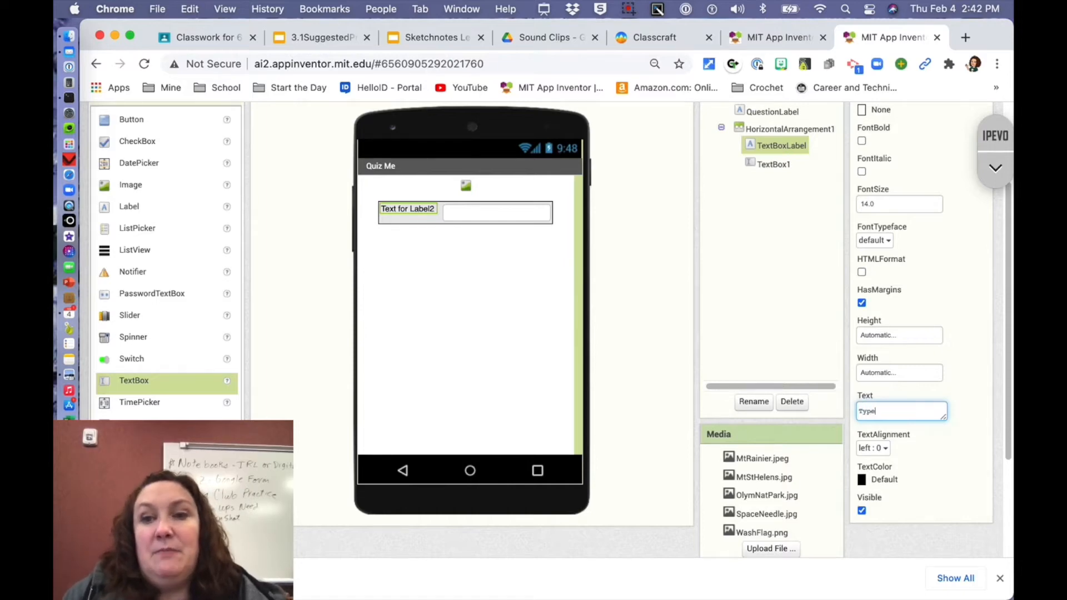
type(" your Answer")
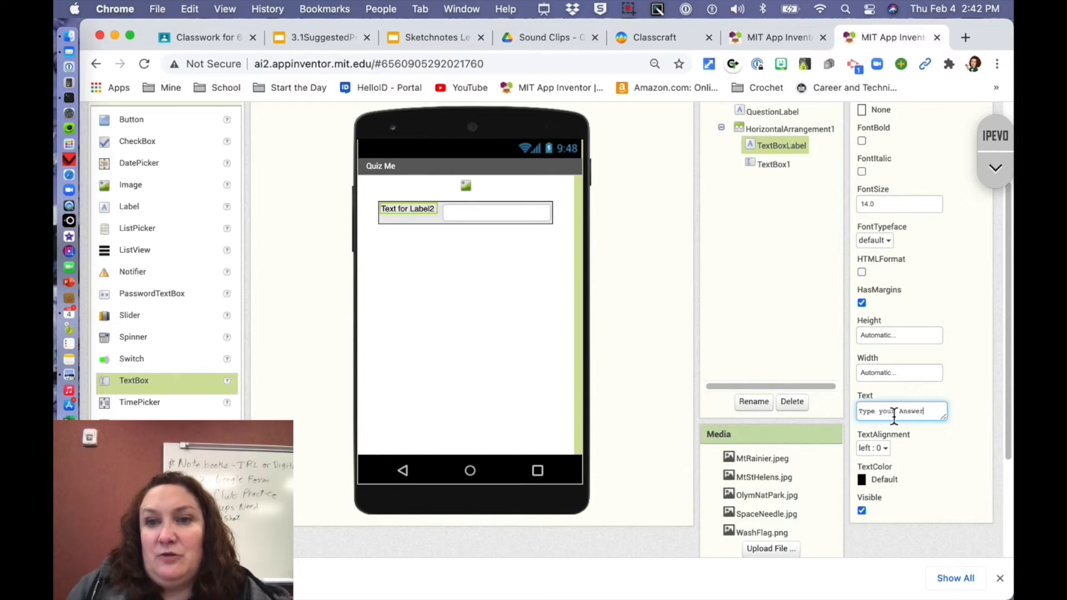
key("Left")
key("Left")
key("Left")
key("Left")
key("Left")
key("Left")
key("Left")
key("Left")
key("Left")
key("Left")
key("BackSpace")
type("Y")
key("Return")
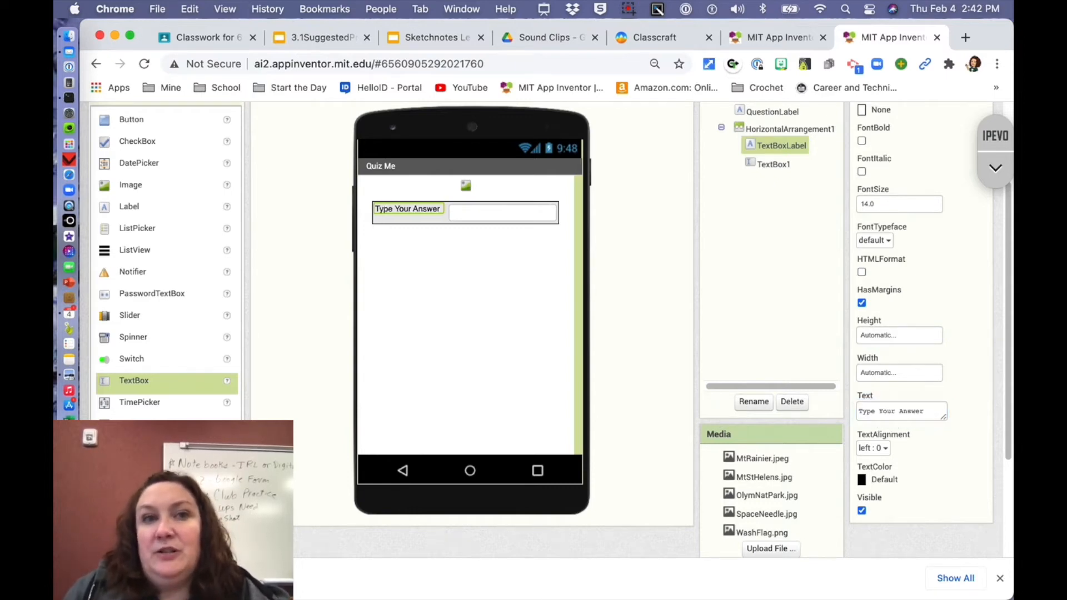
Rename the text box inside the horizontal arrangement as AnswerTextBox.
left_click(520, 215)
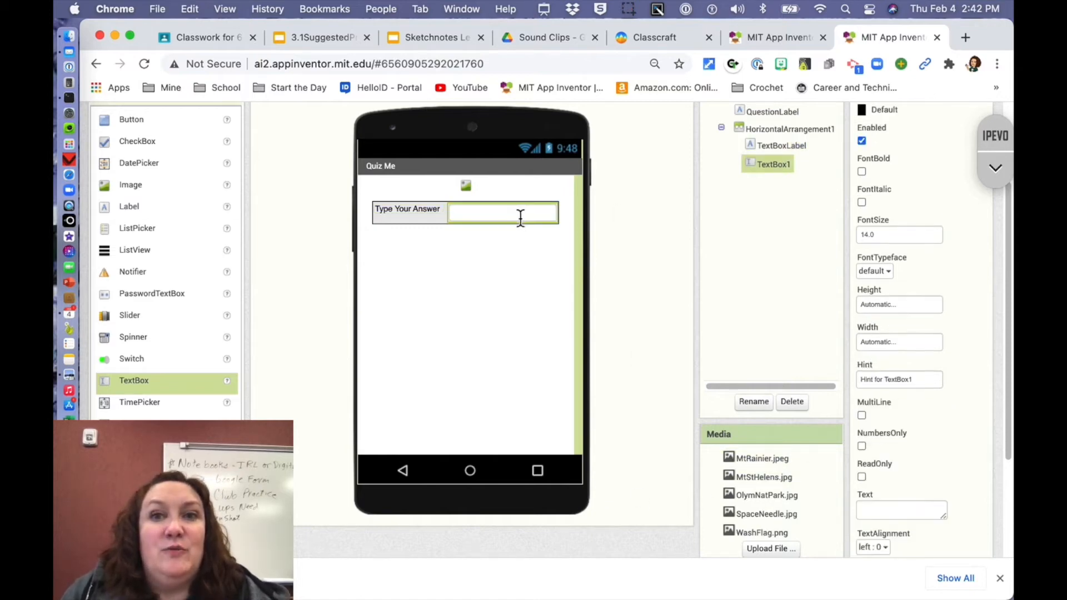
left_click(754, 401)
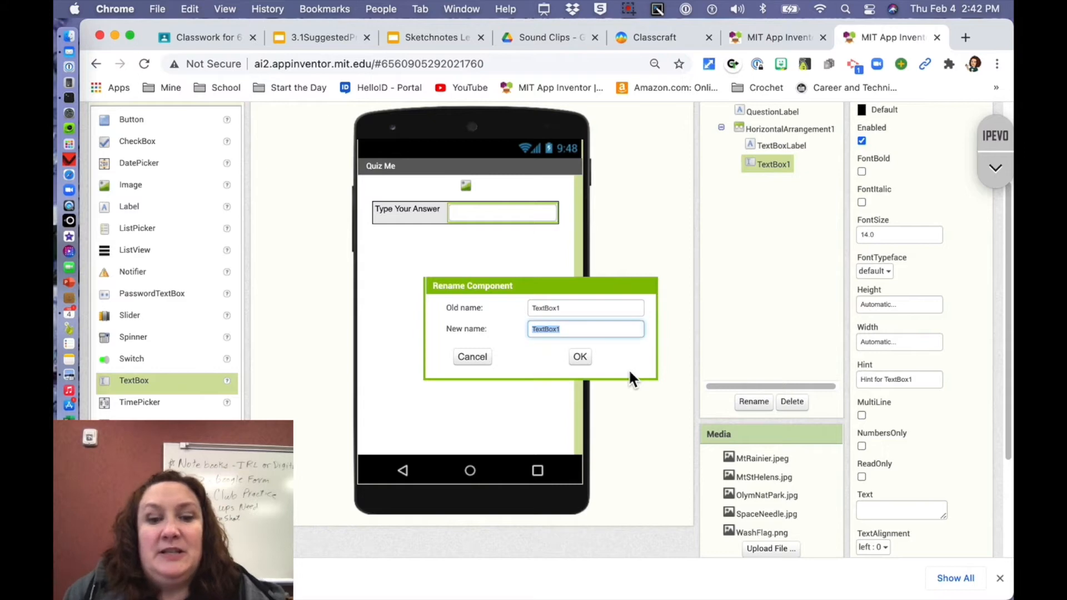
type("AnswerText")
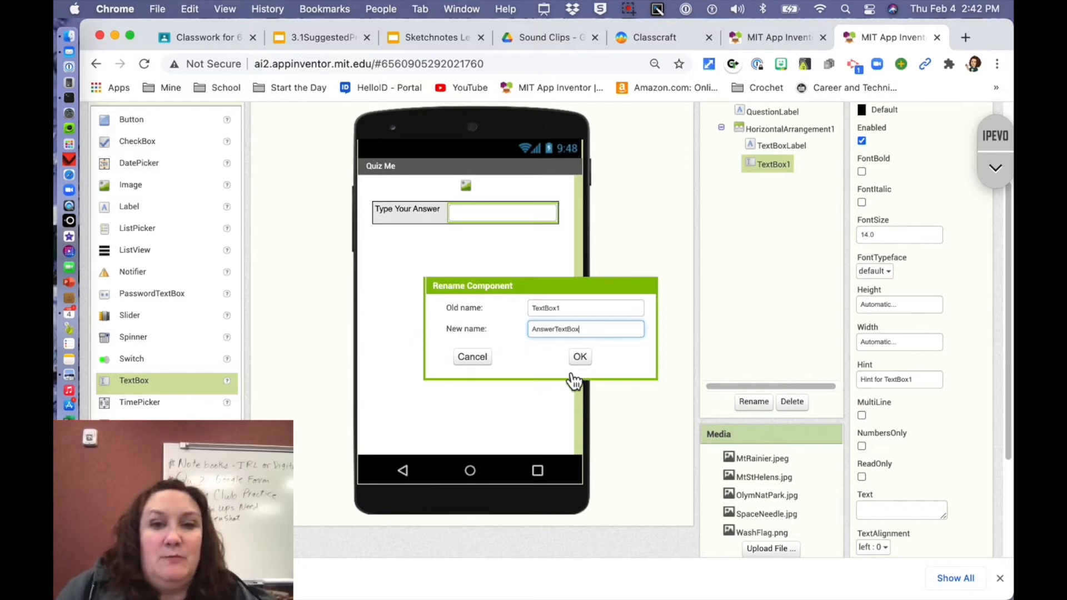
left_click(581, 358)
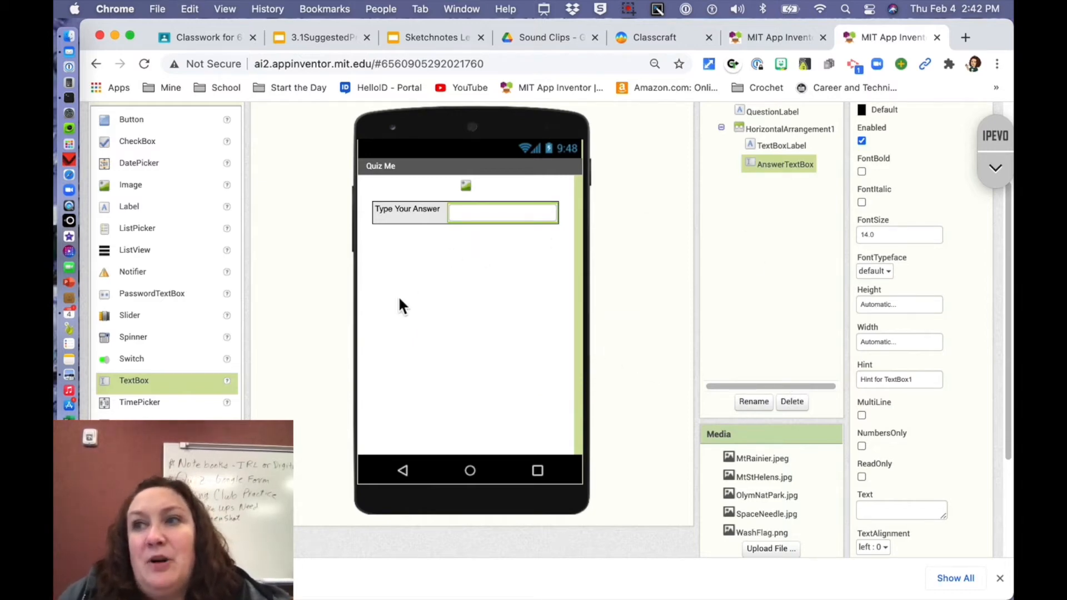
Add a label below the answer row's horizontal arrangement and rename it as RightWrongLabel.
left_click_drag(123, 215, 468, 239)
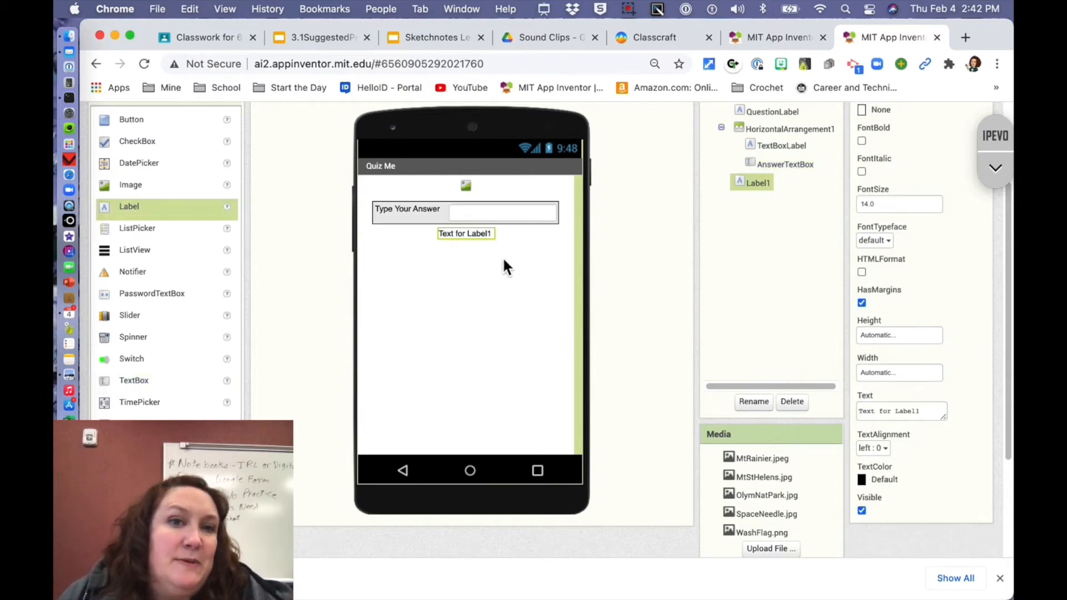
left_click(765, 408)
type("R")
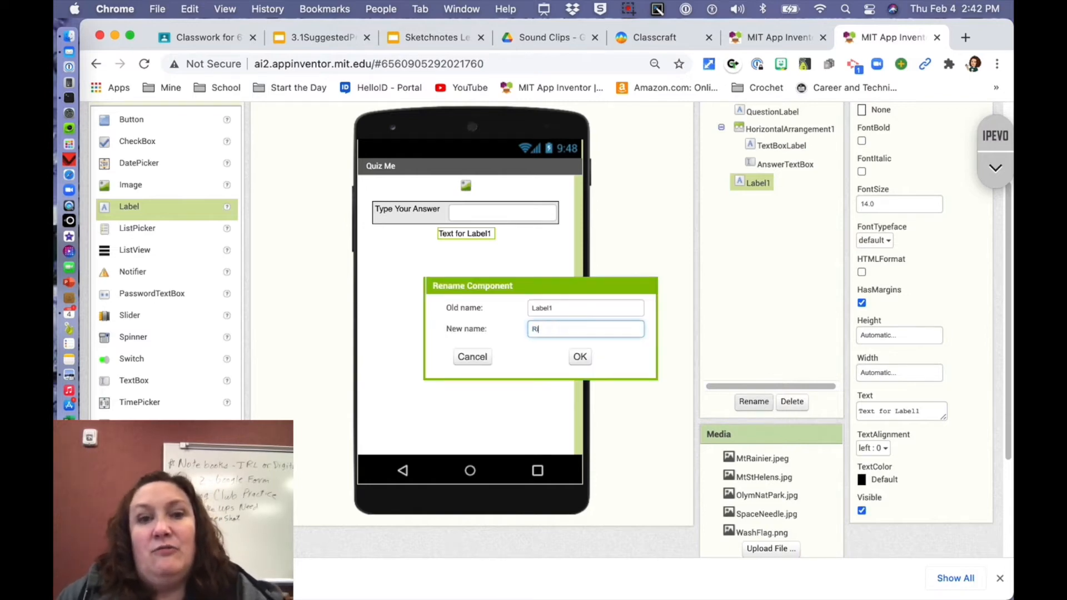
type("ightWron")
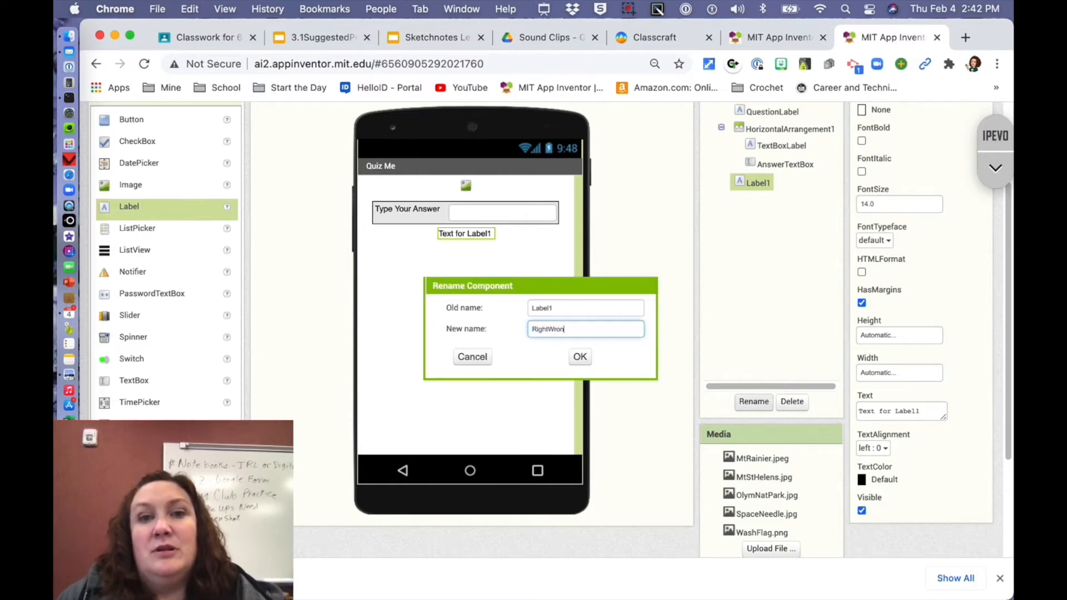
type("gLab")
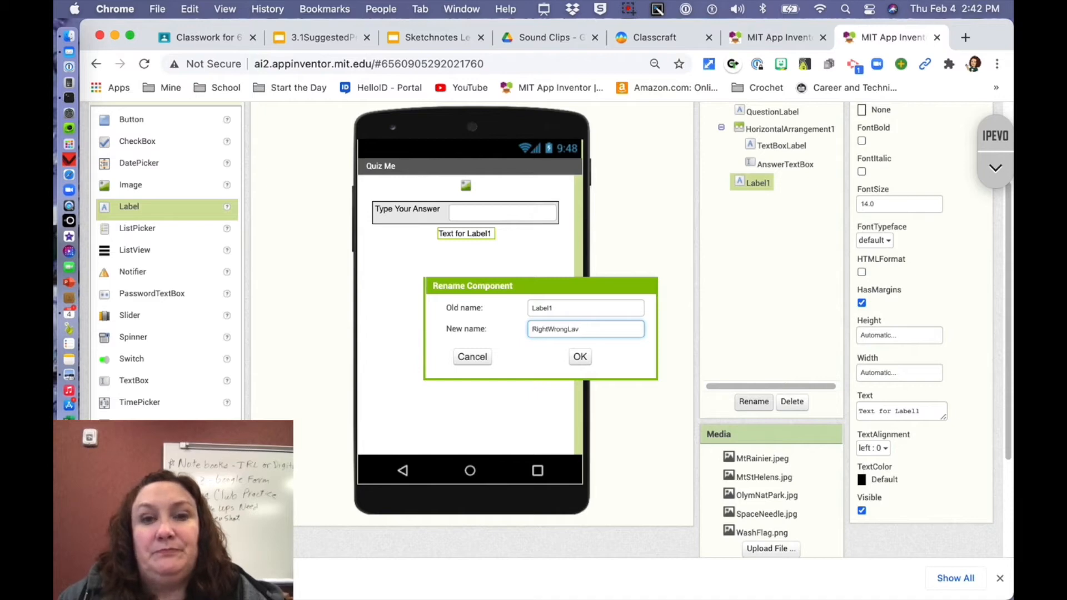
type("el")
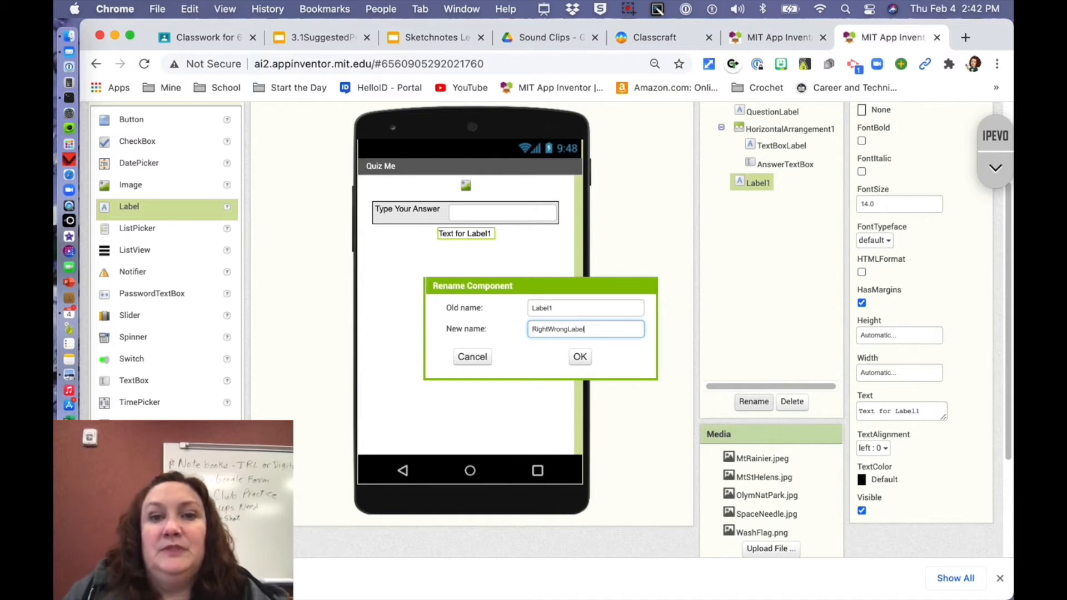
left_click(581, 359)
Set RightWrongLabel's font size to 20 and clear its default text.
left_click_drag(926, 412, 856, 418)
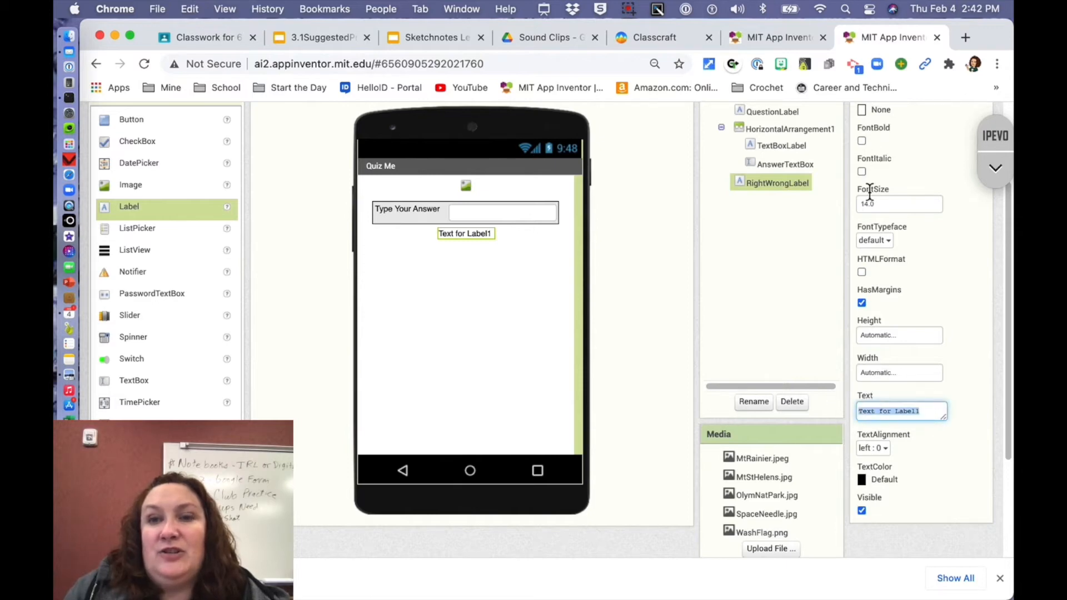
left_click_drag(882, 205, 851, 209)
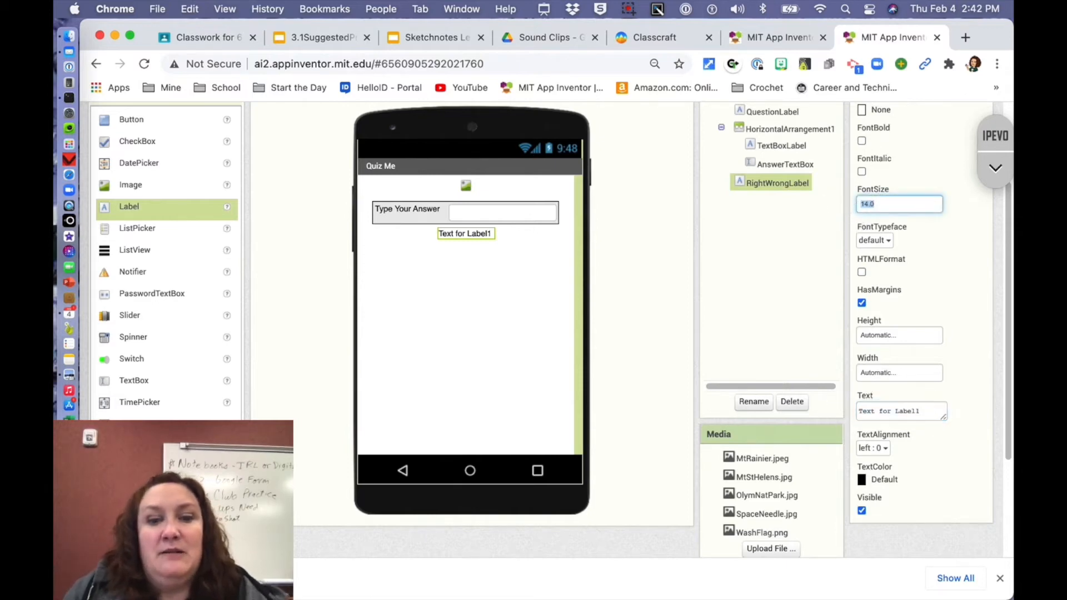
type("20")
key("Return")
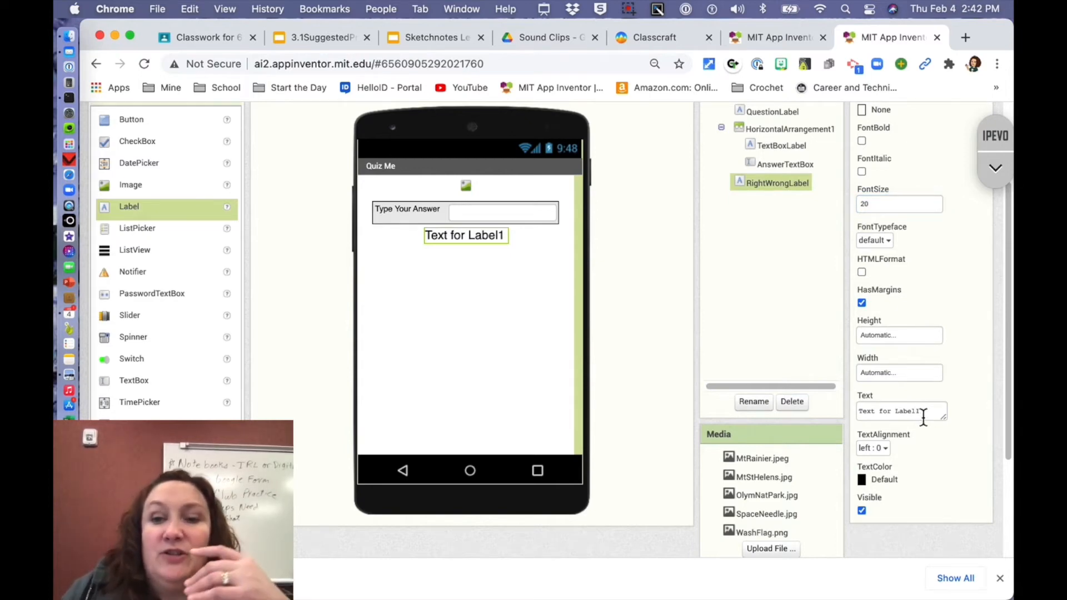
left_click_drag(934, 414, 842, 404)
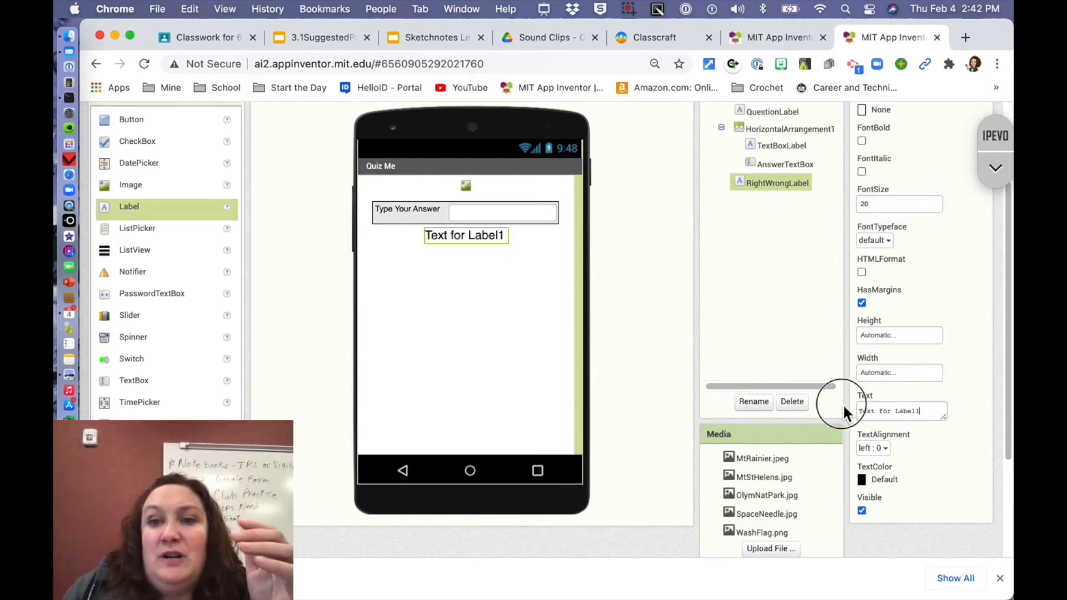
key("BackSpace")
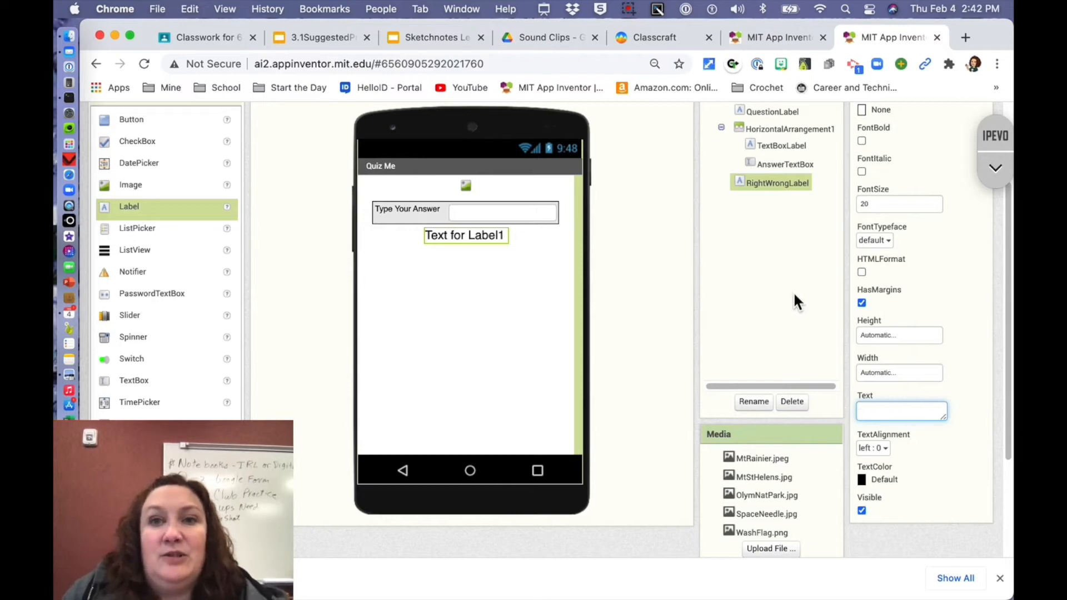
left_click(929, 452)
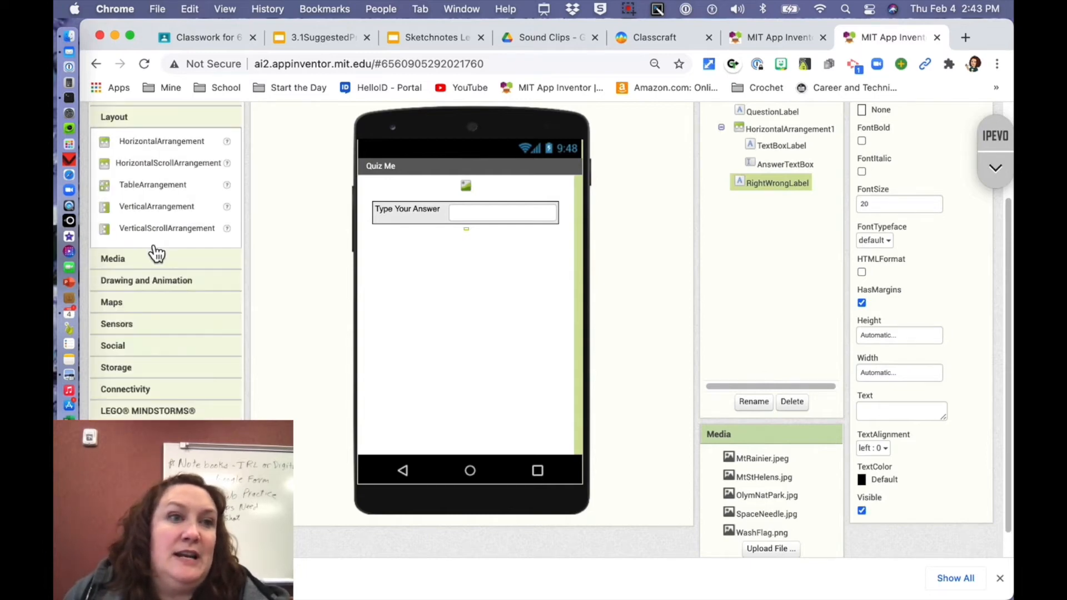
Add a second horizontal arrangement below RightWrongLabel and place two buttons side by side inside it.
left_click_drag(142, 148, 484, 286)
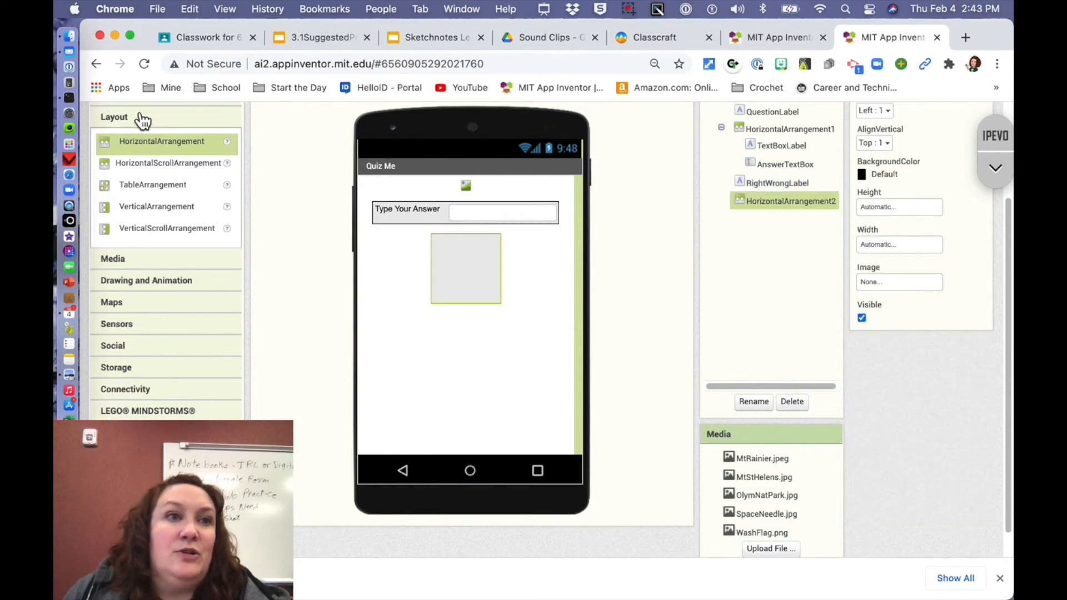
scroll(143, 117, "up", 3)
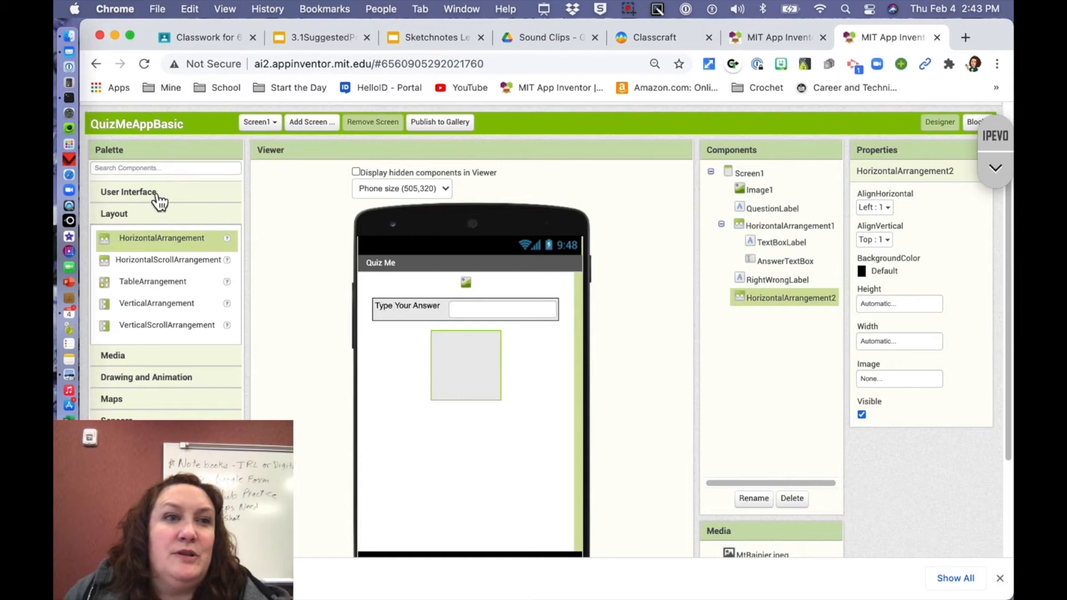
left_click(149, 192)
left_click_drag(112, 218, 455, 359)
left_click_drag(134, 226, 483, 357)
Rename the first button in the second horizontal arrangement as CheckButton and set its text to "Check".
left_click(772, 312)
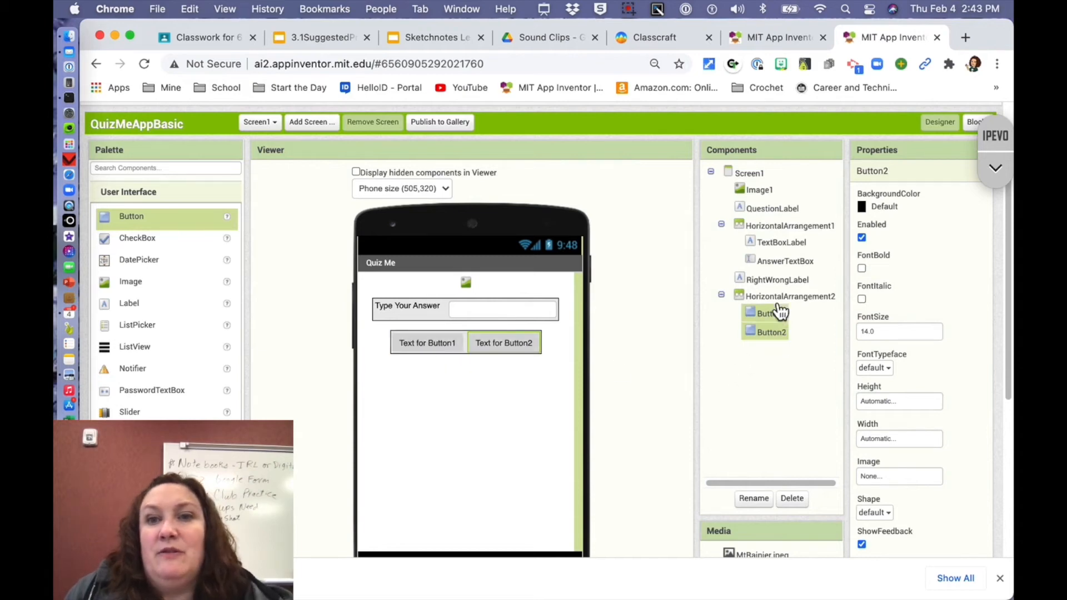
left_click(754, 498)
type("CheckBu")
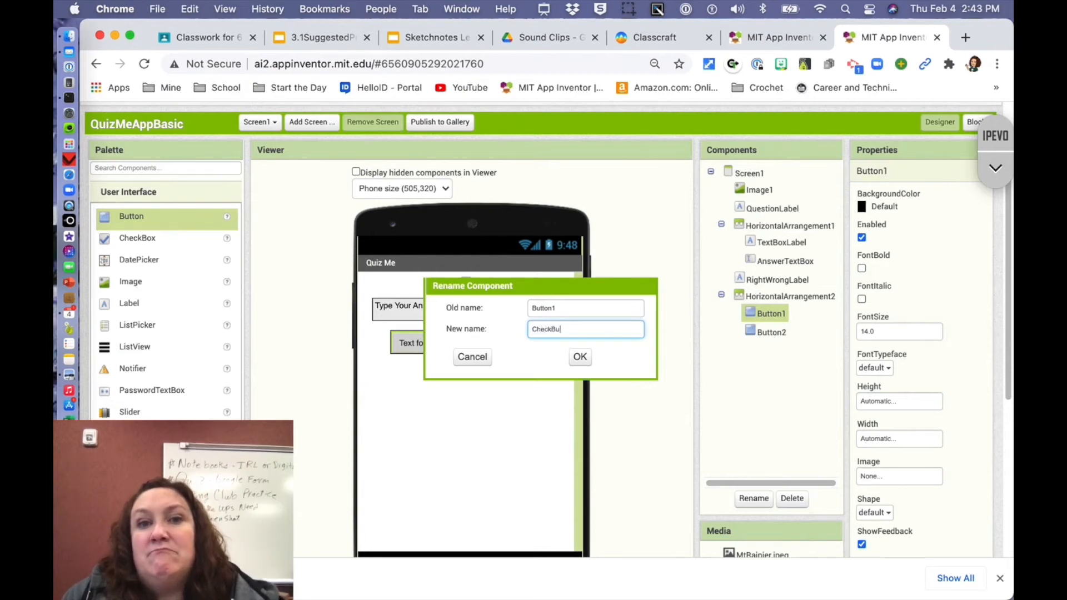
type("tton")
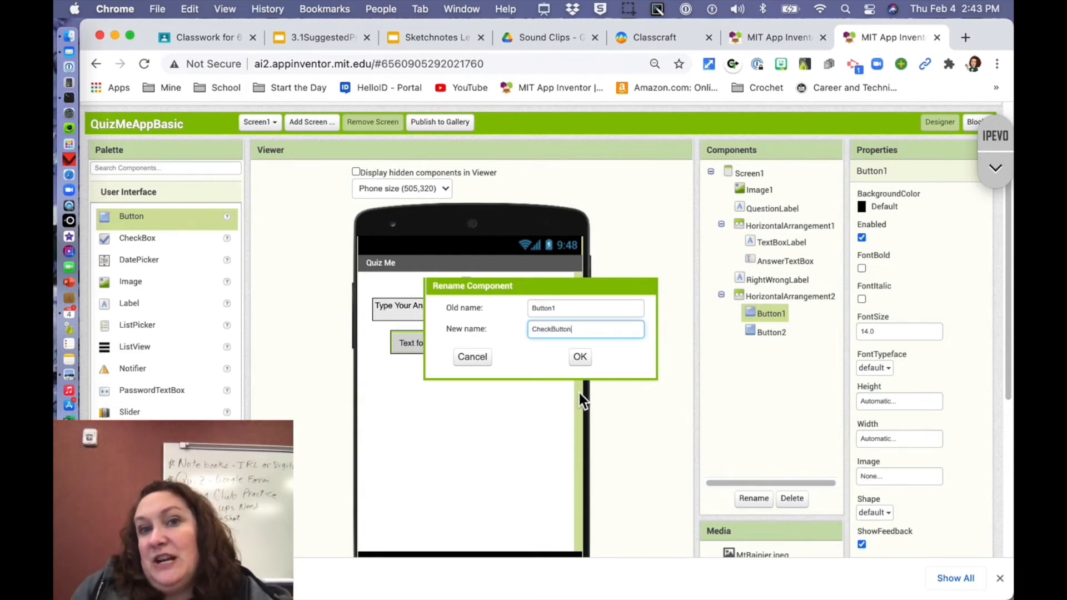
left_click(580, 359)
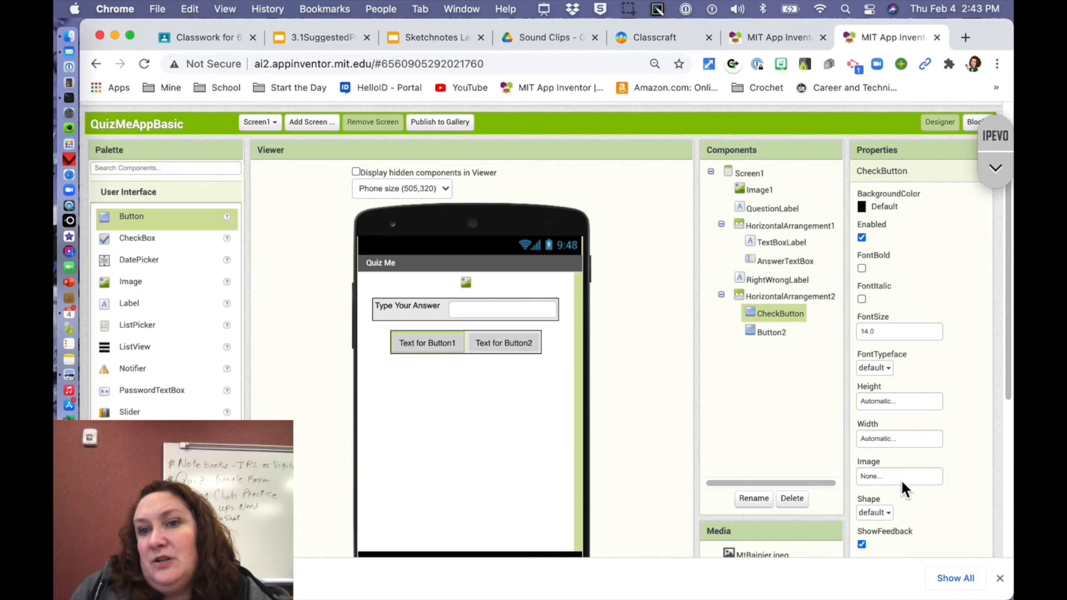
scroll(896, 480, "down", 3)
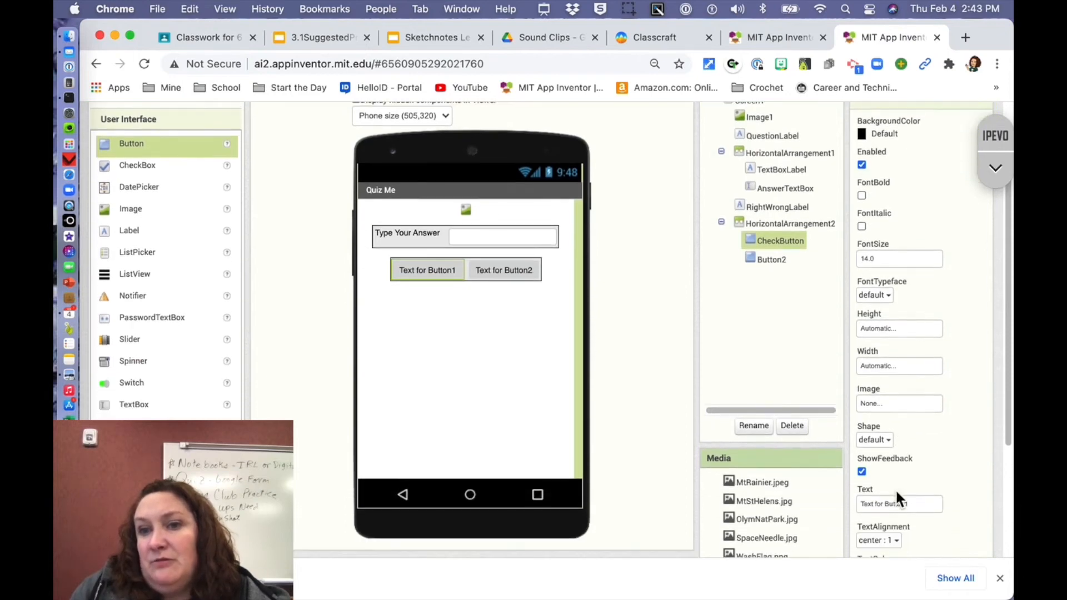
left_click_drag(924, 504, 822, 512)
type("Check")
key("Return")
Rename the second button in that arrangement as NextButton and set its text to "Next".
left_click(778, 261)
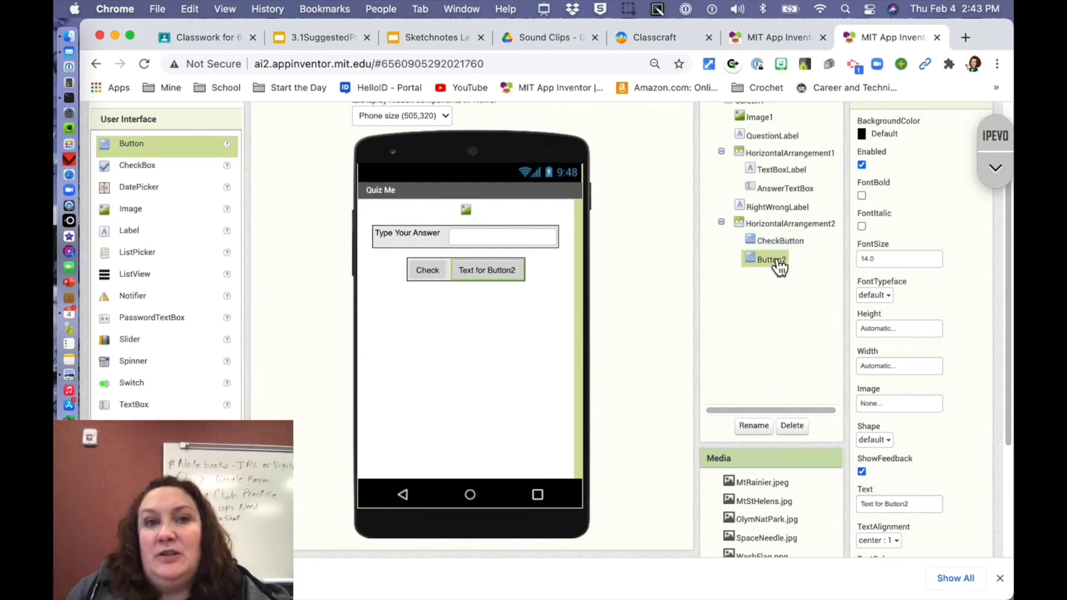
left_click(755, 428)
type("NextButton")
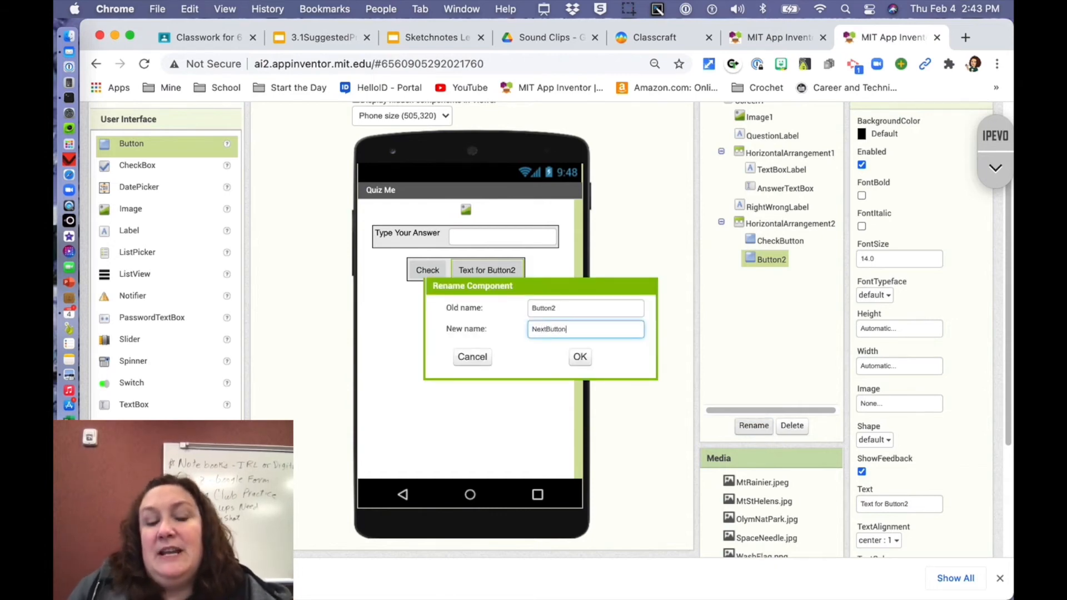
left_click(569, 356)
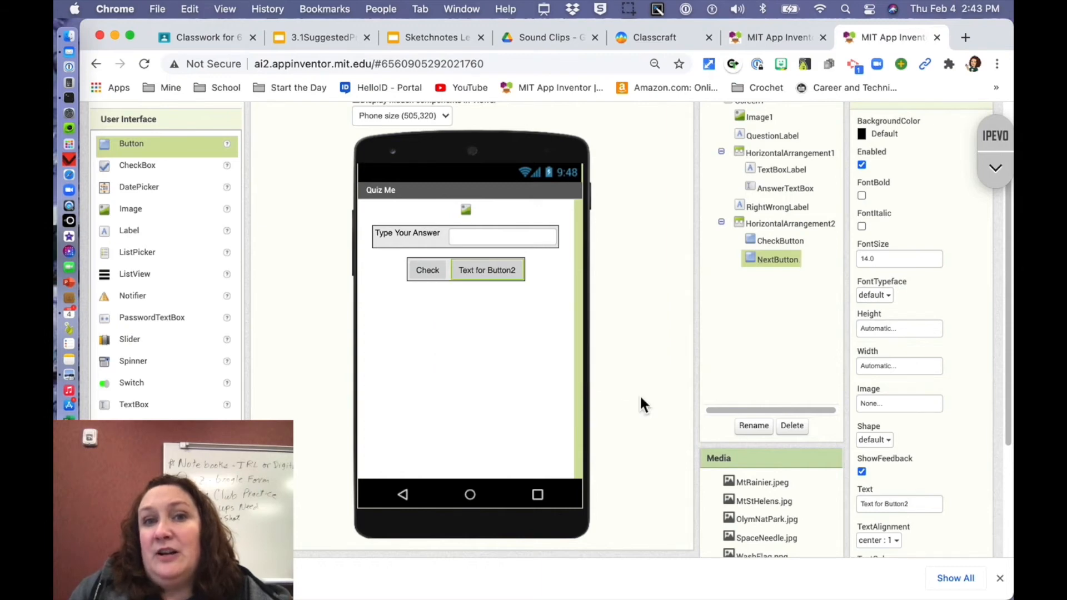
left_click(863, 505)
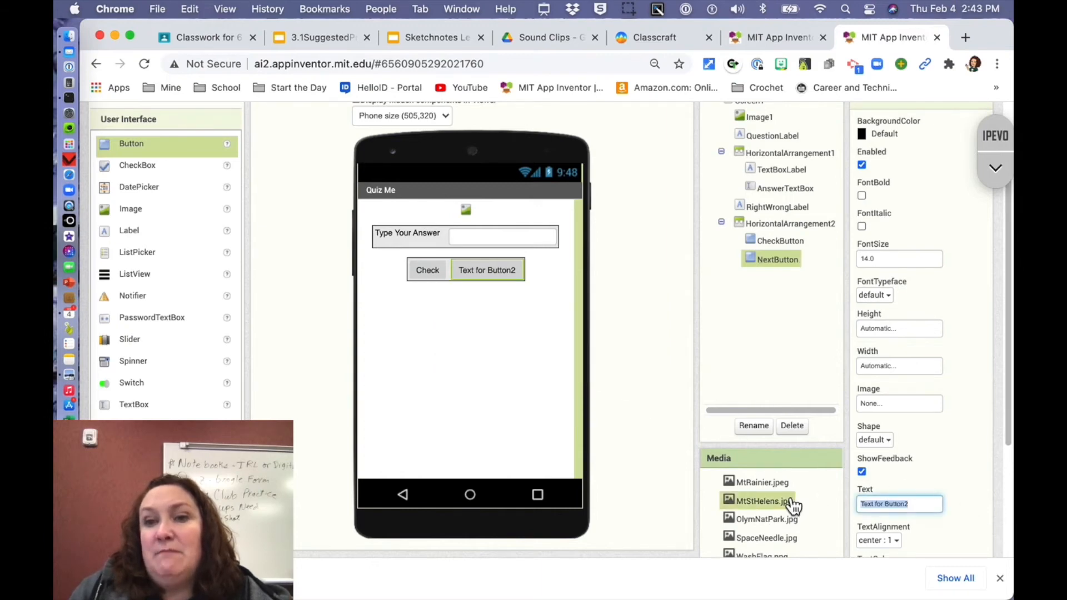
type("Next")
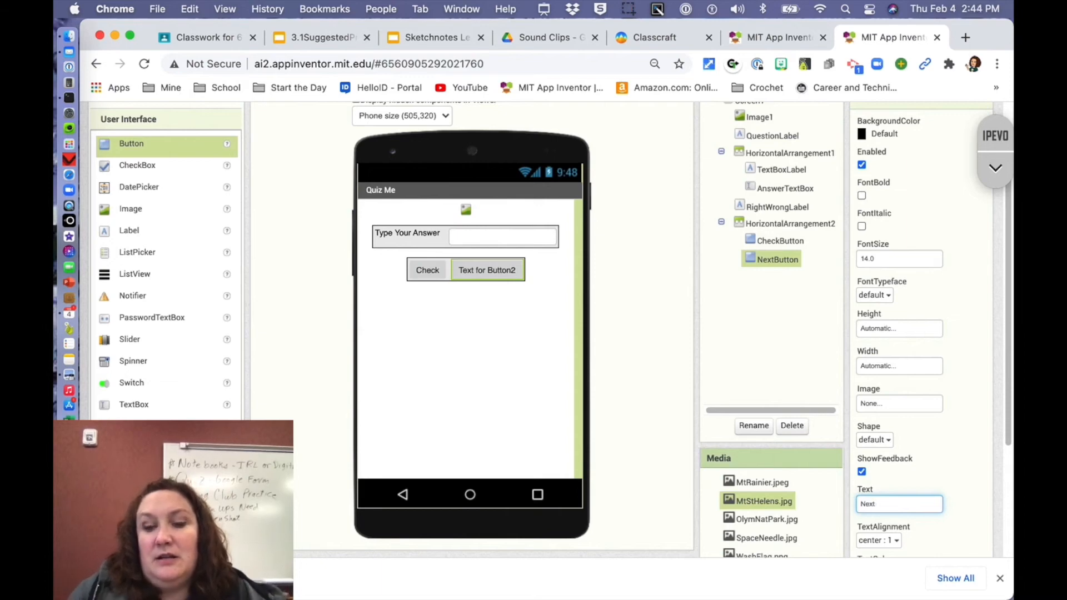
key("Return")
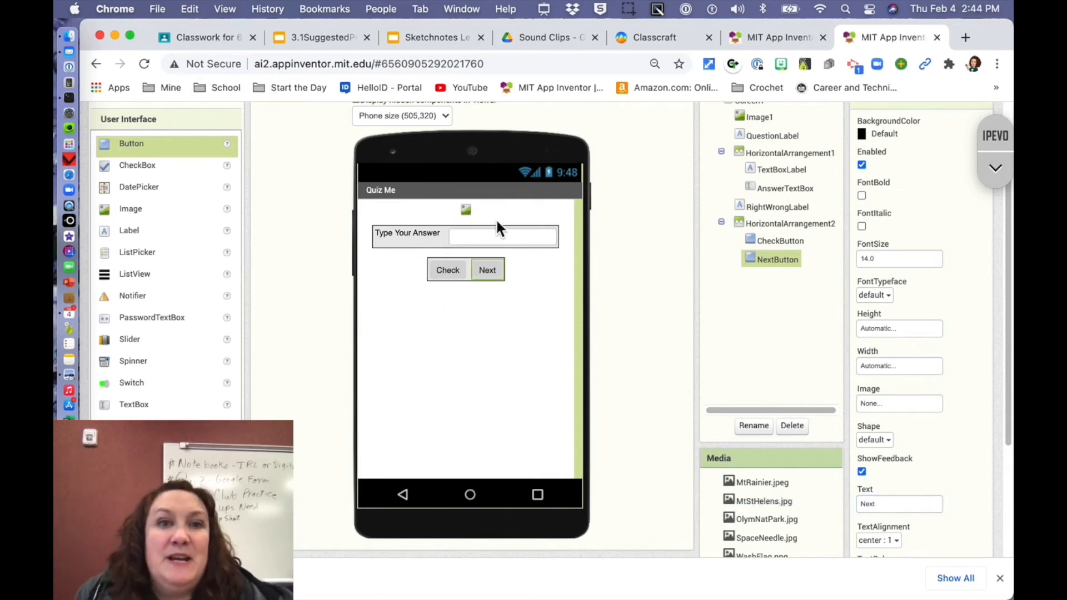
Set Image1's height to 40 percent and its width to Fill parent.
left_click(469, 211)
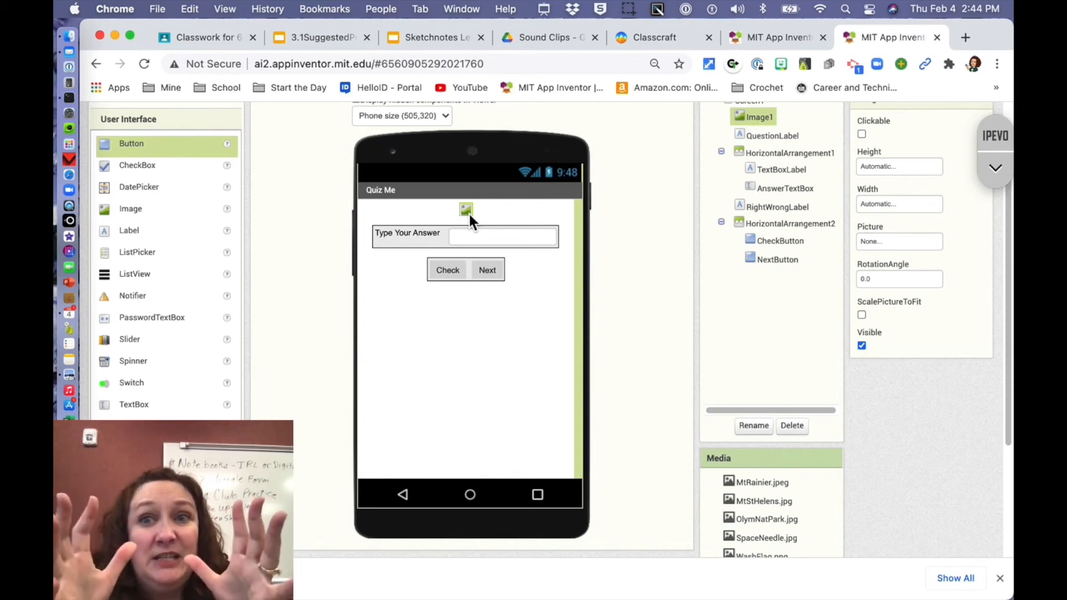
left_click(898, 167)
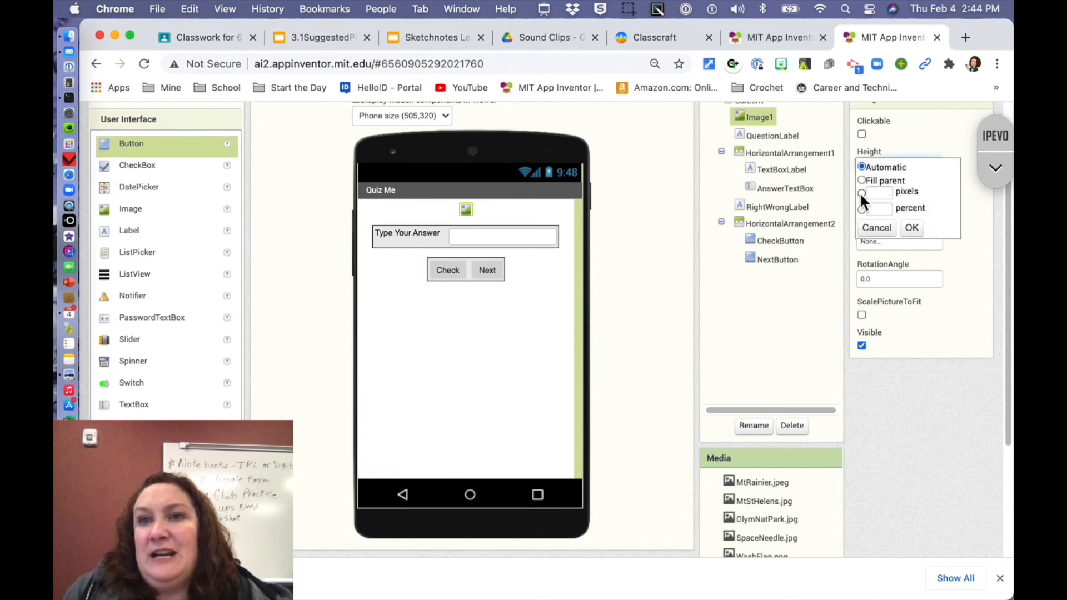
left_click(863, 209)
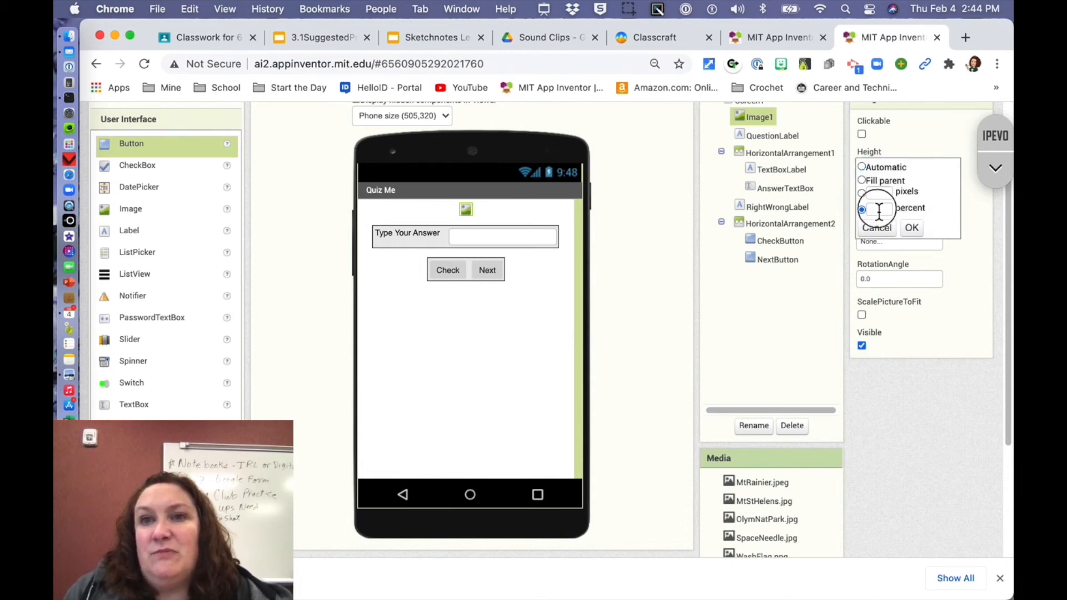
type("4")
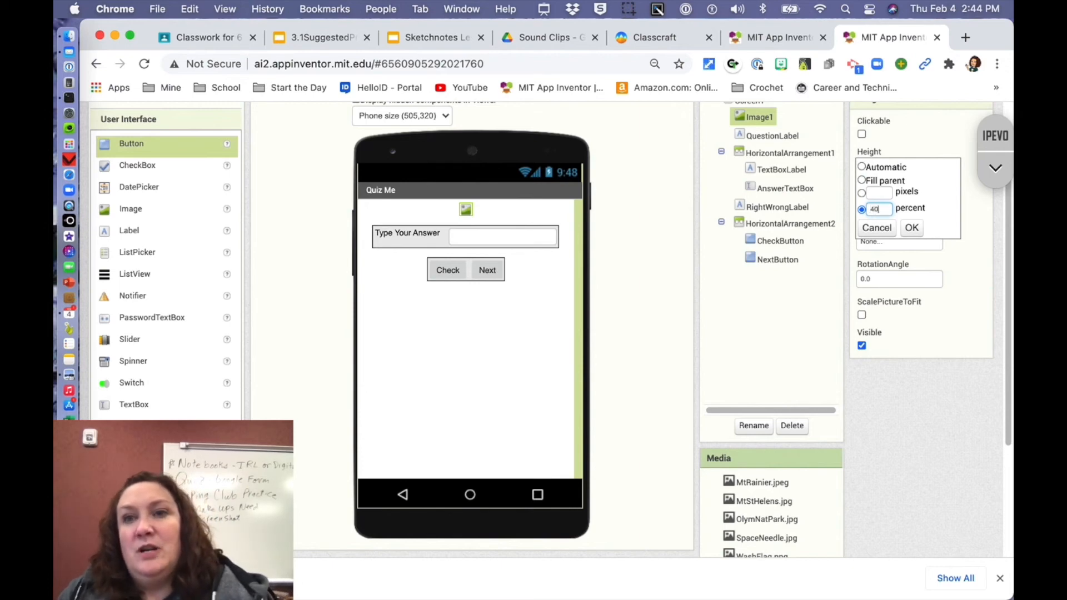
type("0")
left_click(912, 228)
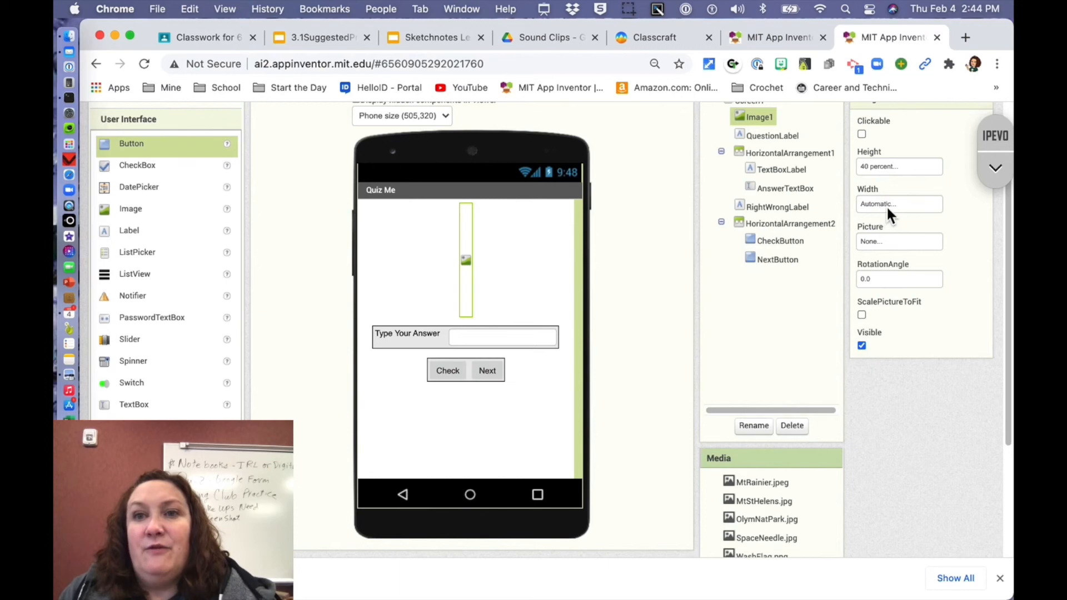
left_click(888, 205)
left_click(862, 218)
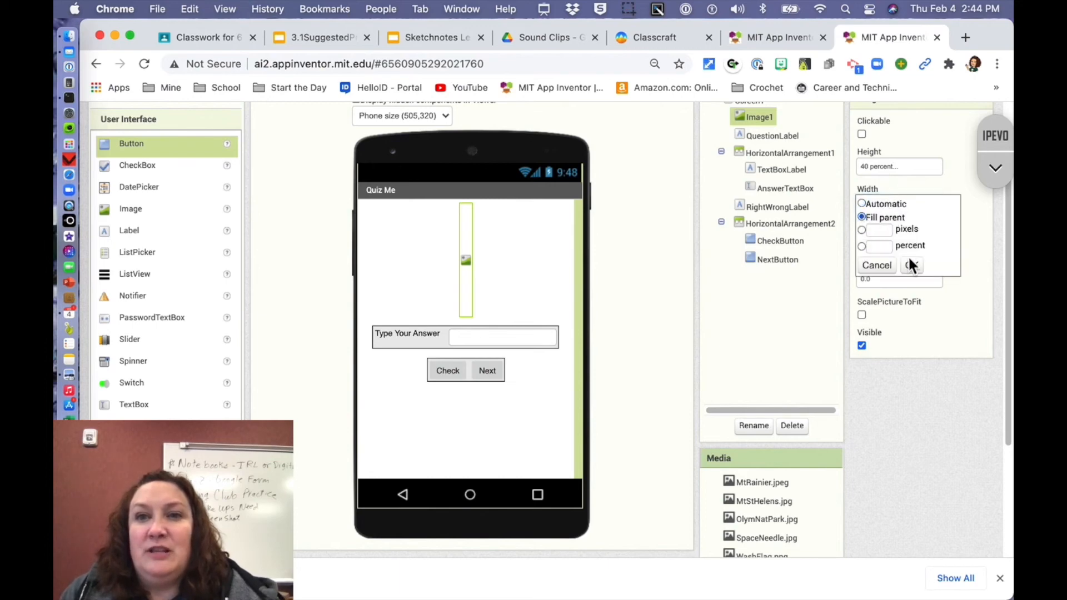
left_click(914, 266)
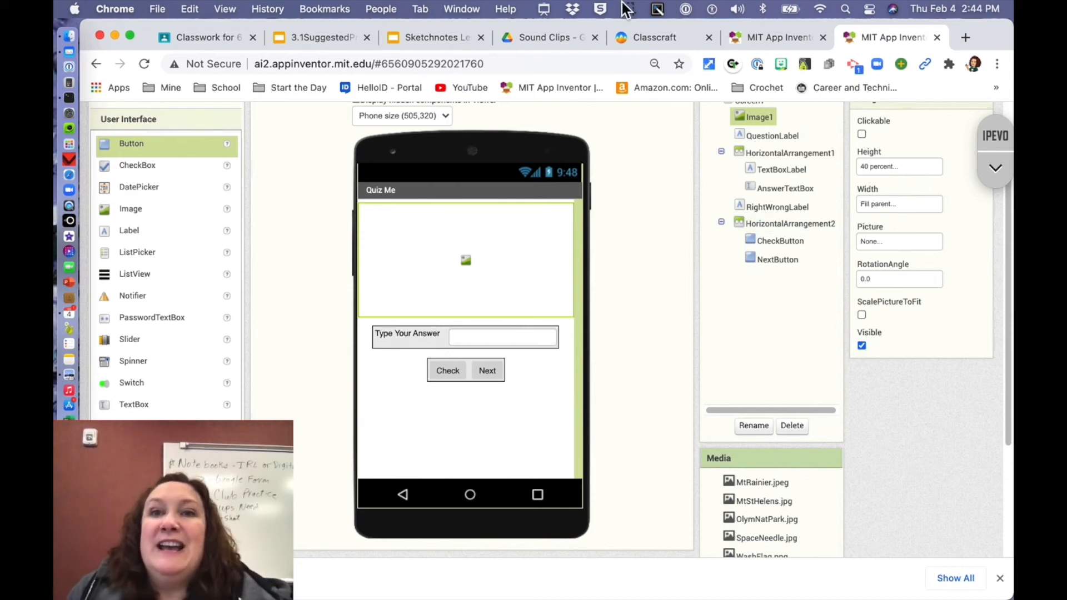
Add a label above Image1 at the start of the screen and rename it as TitleLabel.
scroll(829, 215, "up", 3)
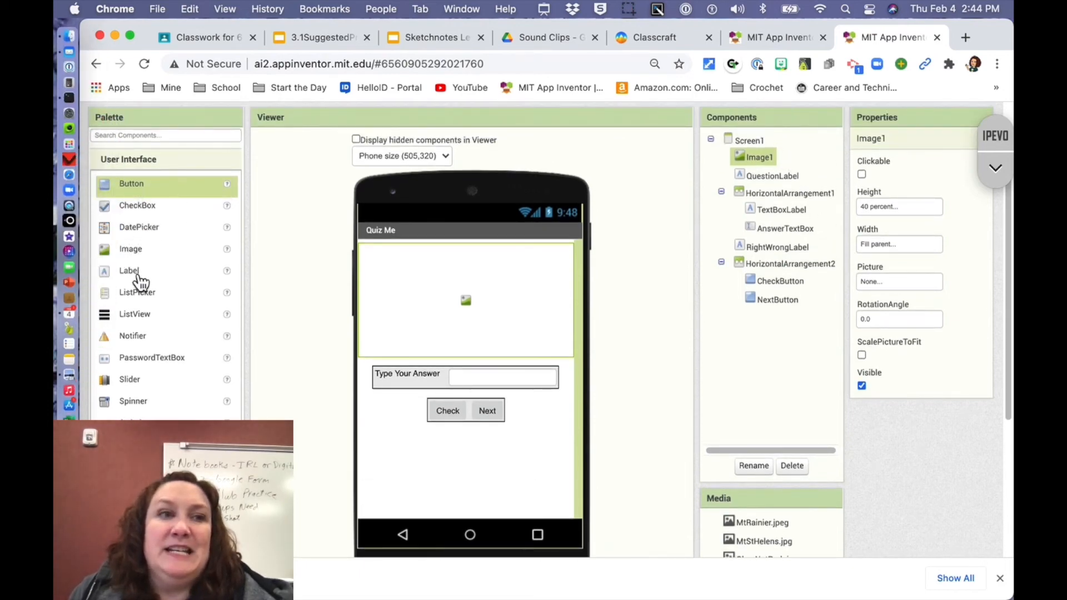
left_click_drag(130, 278, 446, 248)
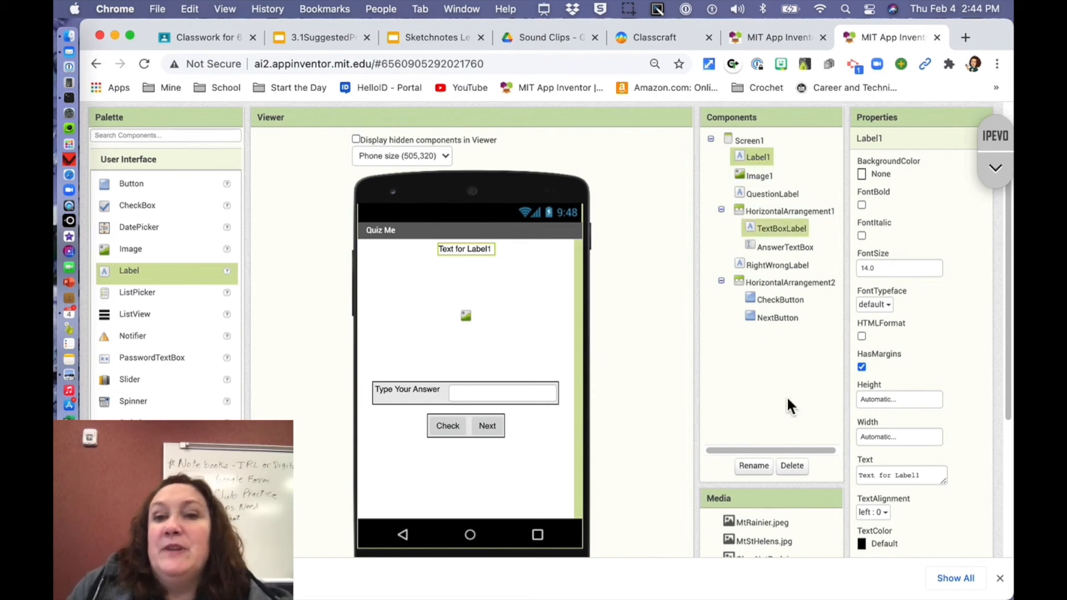
left_click(755, 467)
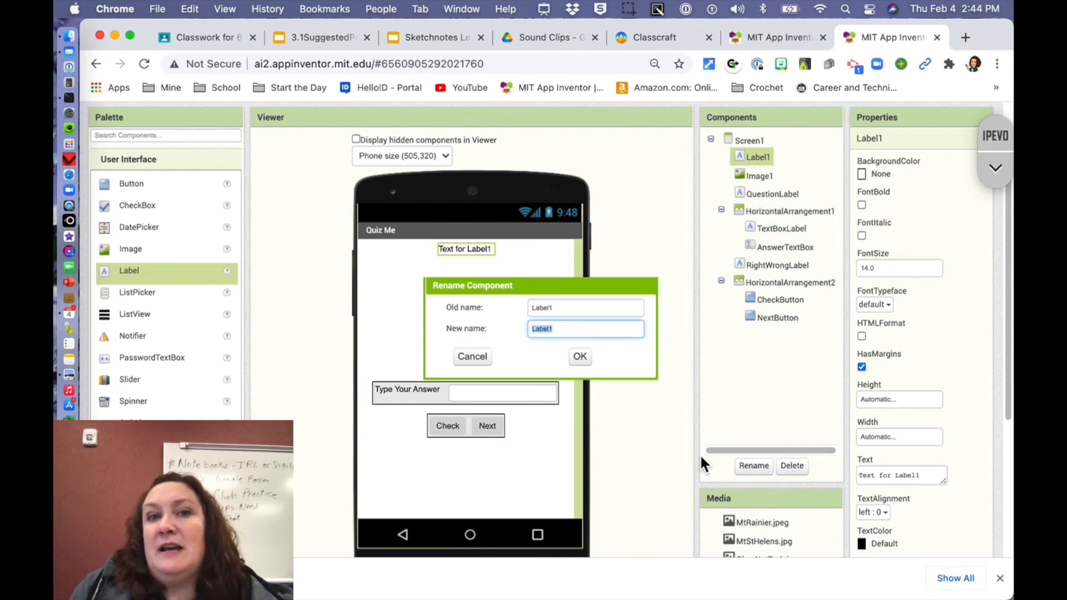
type("Tot")
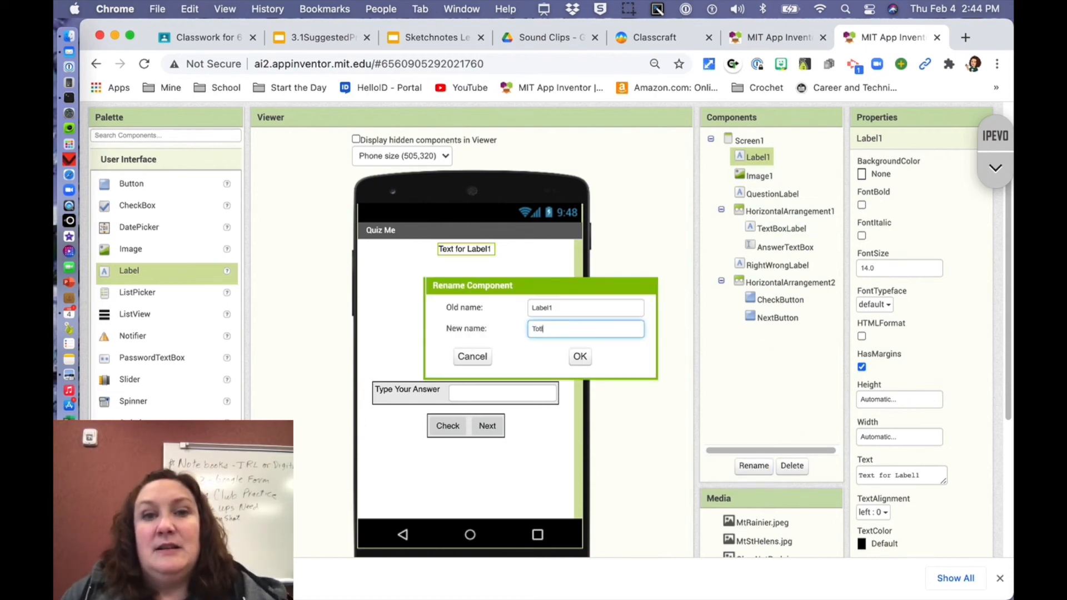
key("BackSpace")
key("BackSpace")
type("itleLabel")
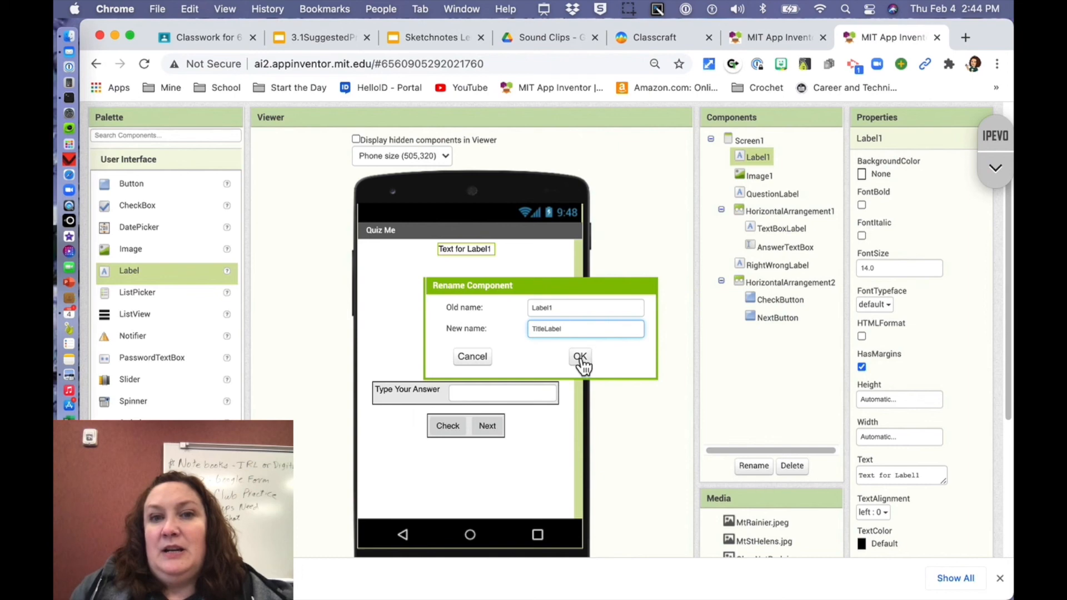
left_click(580, 358)
Set TitleLabel's text to "Washington Quiz Me App" and its font size to 30.
left_click_drag(932, 478, 827, 474)
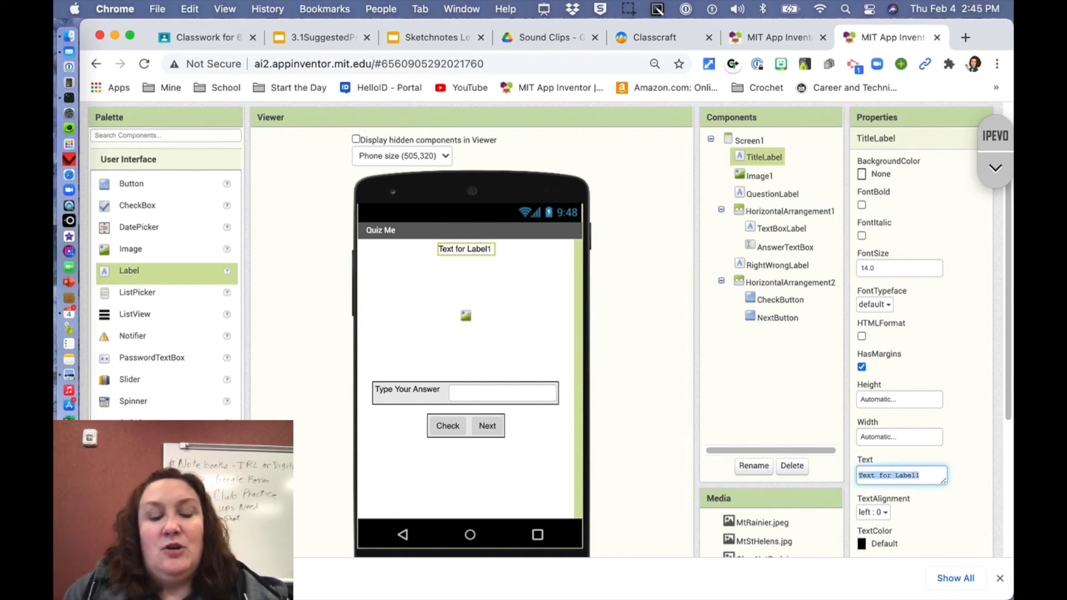
type("Washington Quiz Me App")
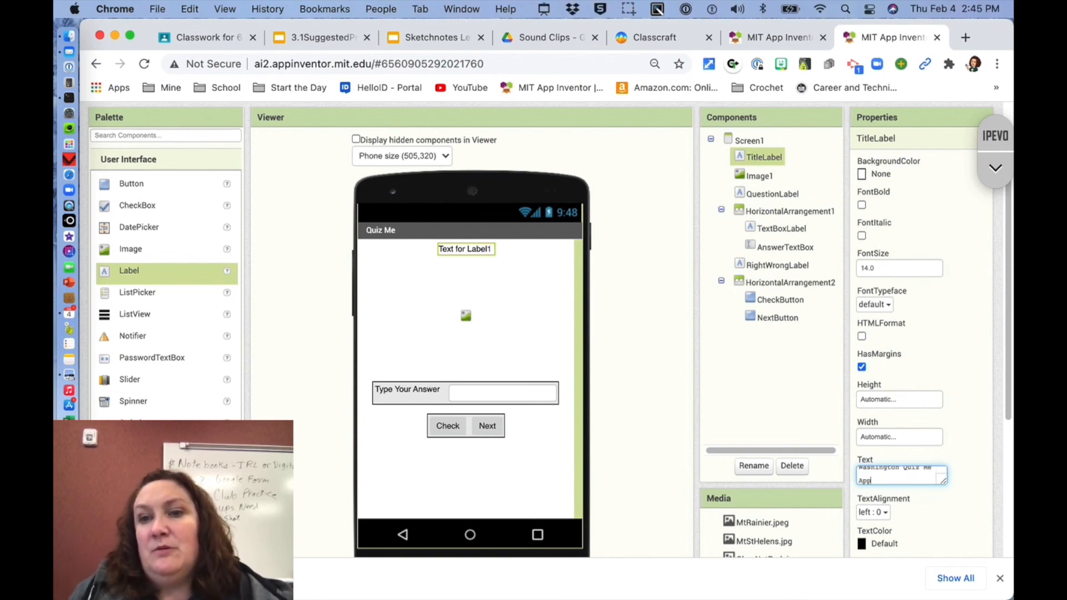
key("Return")
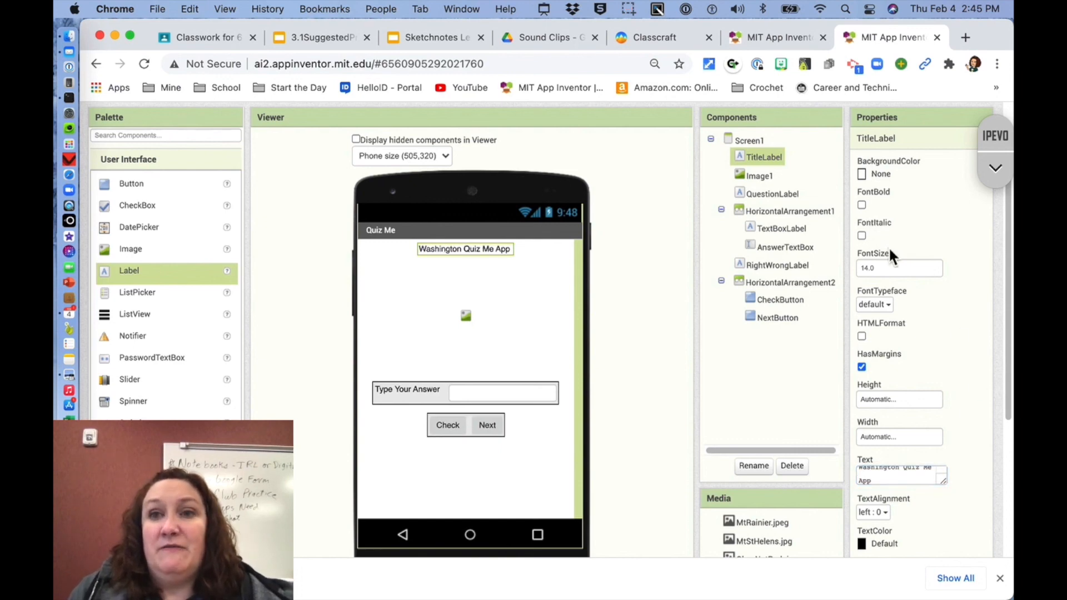
left_click(898, 268)
type("30")
key("Return")
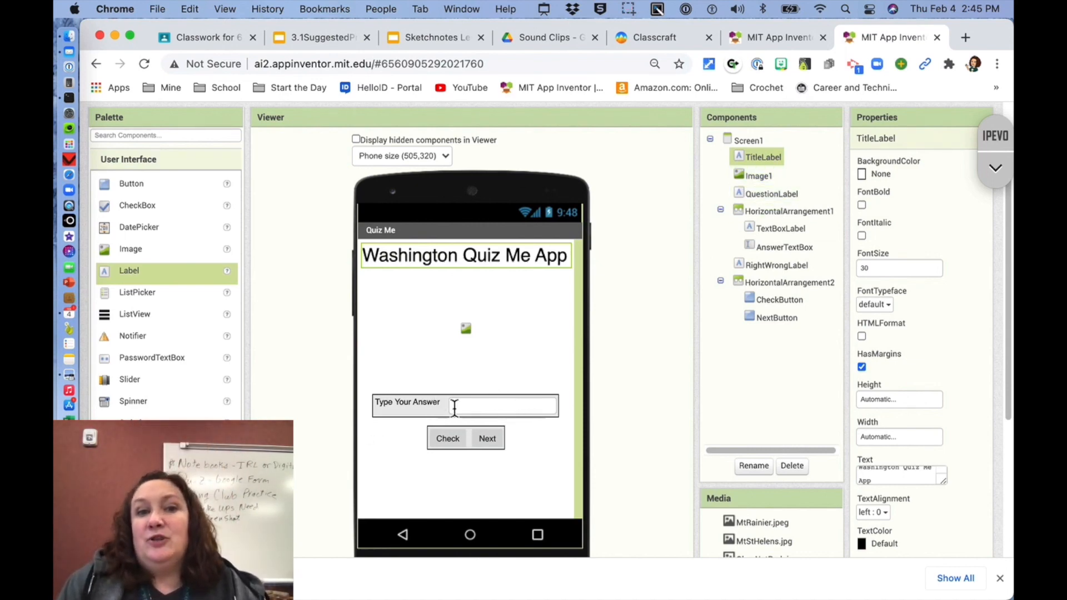
left_click(500, 412)
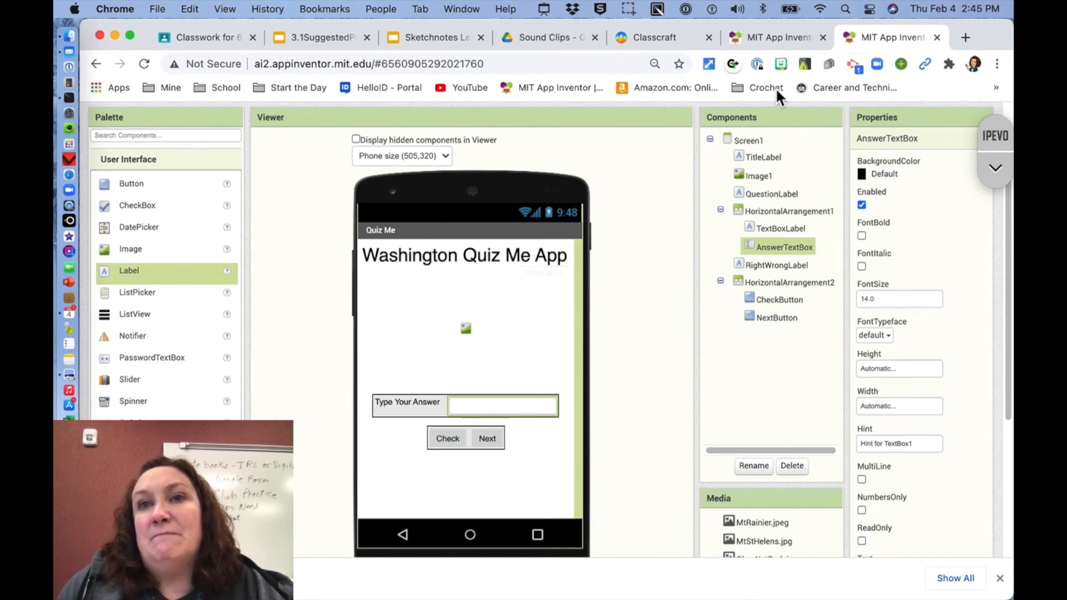
left_click(627, 9)
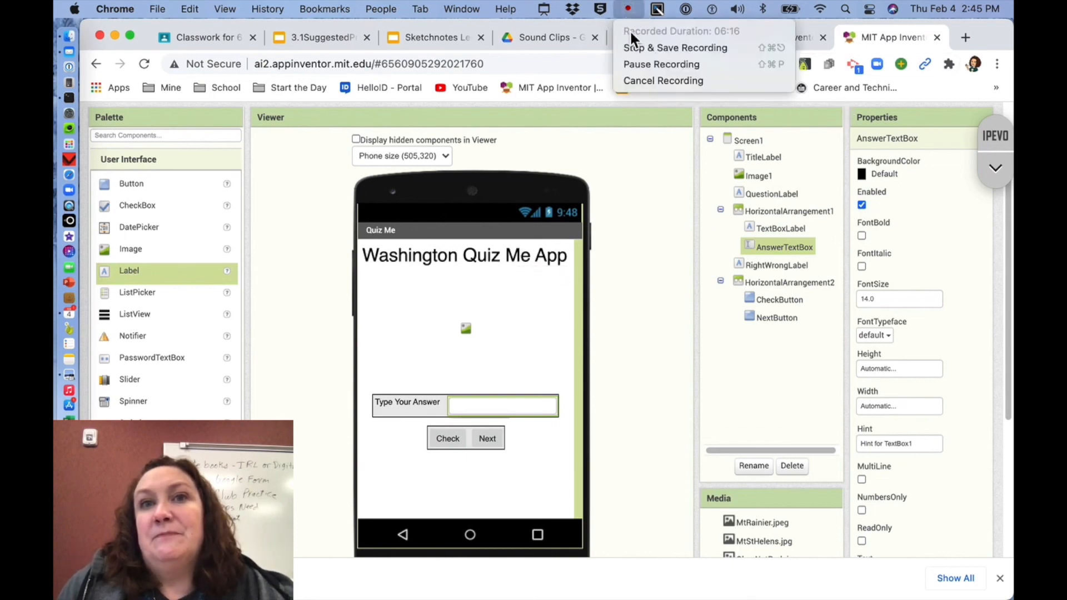